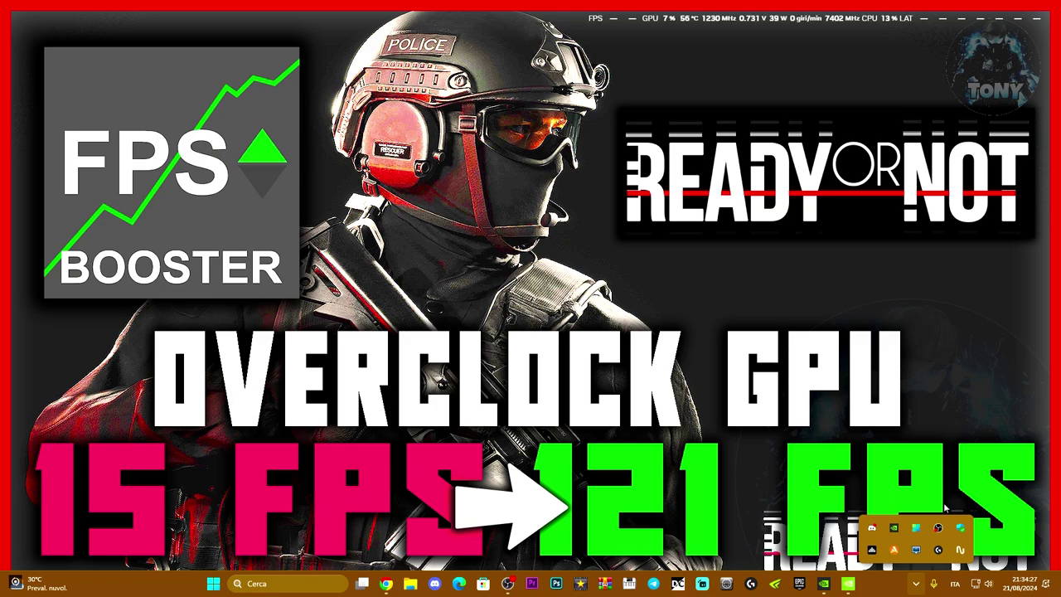
In the NVIDIA Control Panel's program-specific 3D settings, add ReadyOrNot.exe as the program to customize.
click(847, 583)
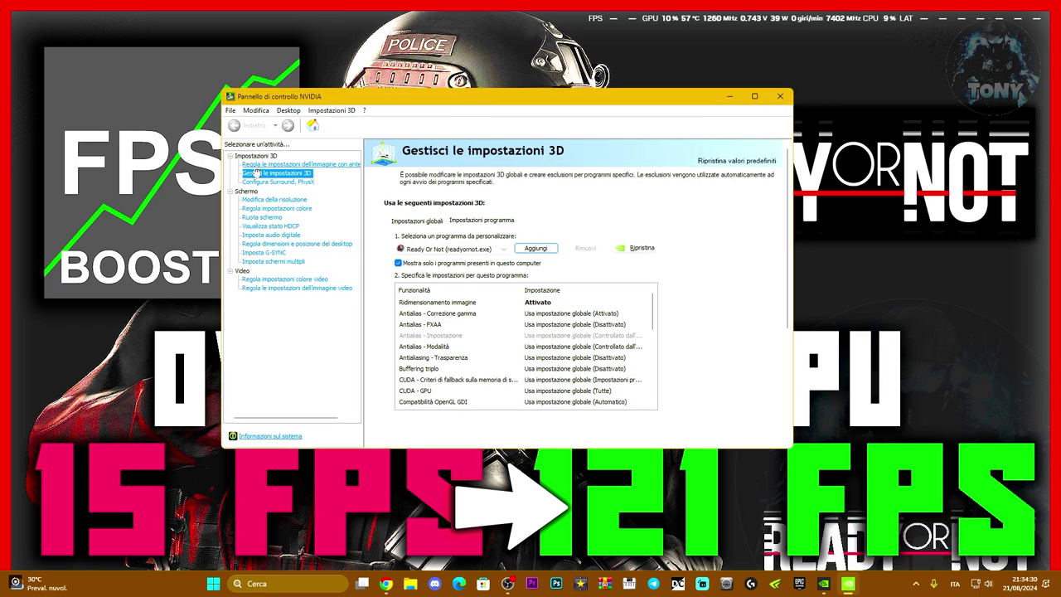
click(259, 174)
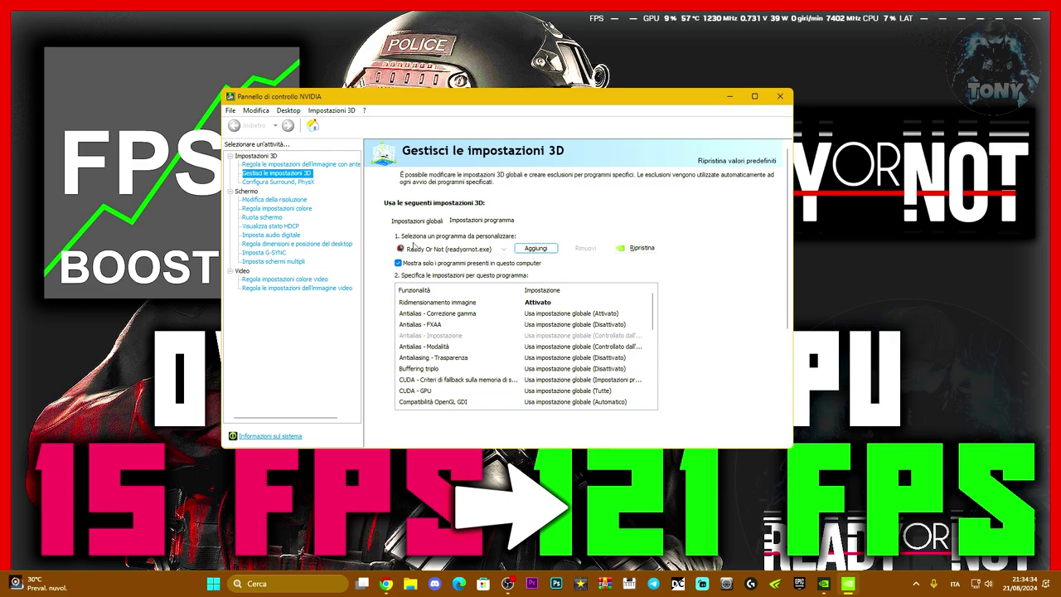
click(529, 252)
click(607, 364)
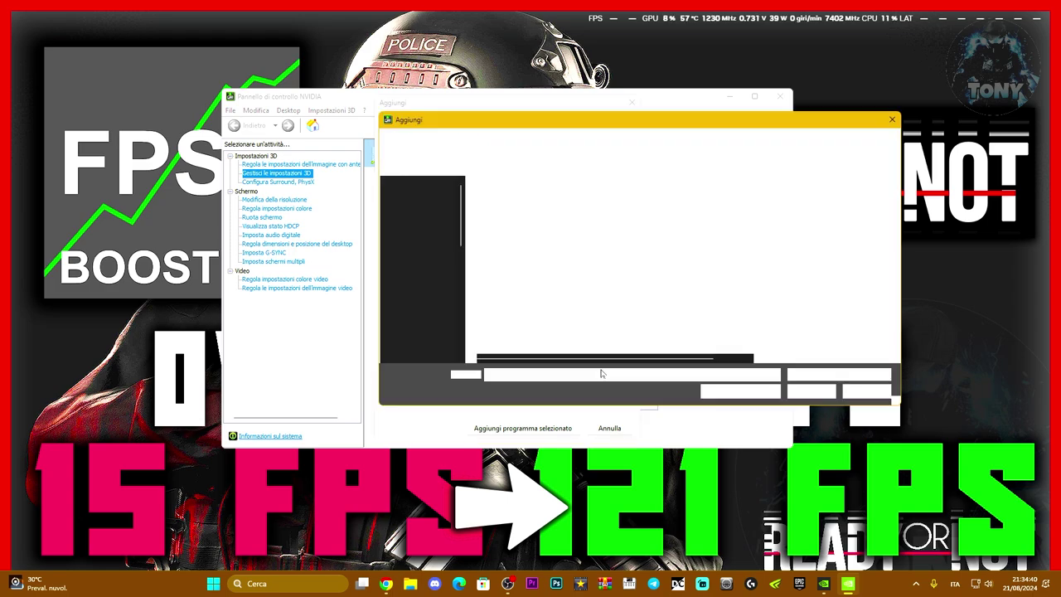
click(547, 247)
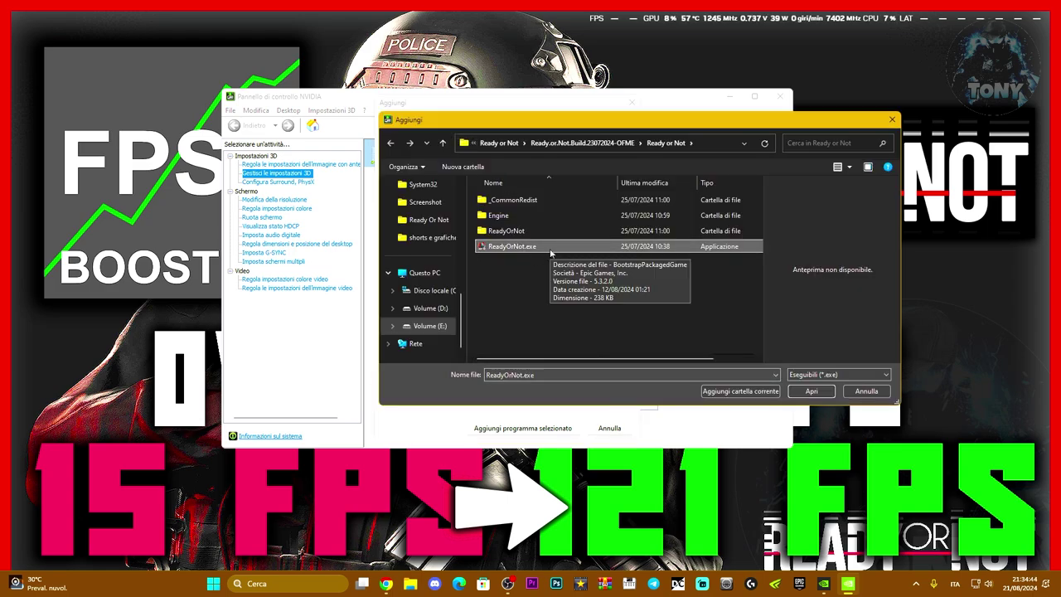
click(811, 392)
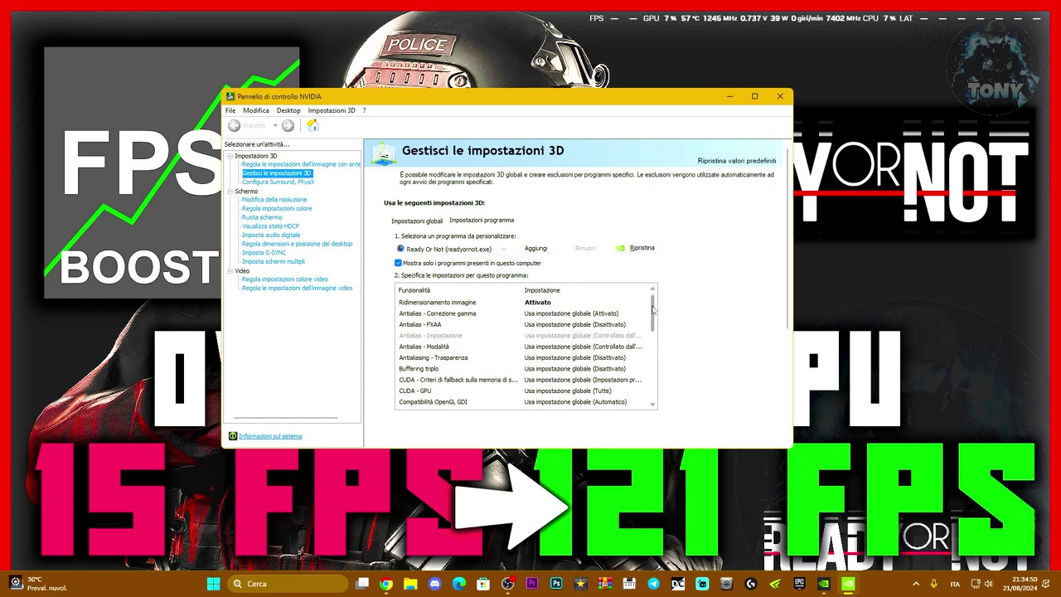
Configure Ridimensionamento immagine for Ready Or Not as Attivato with a sharpness of 30%.
mouse_move(652, 311)
mouse_down()
mouse_move(652, 345)
mouse_move(653, 298)
mouse_up()
click(540, 303)
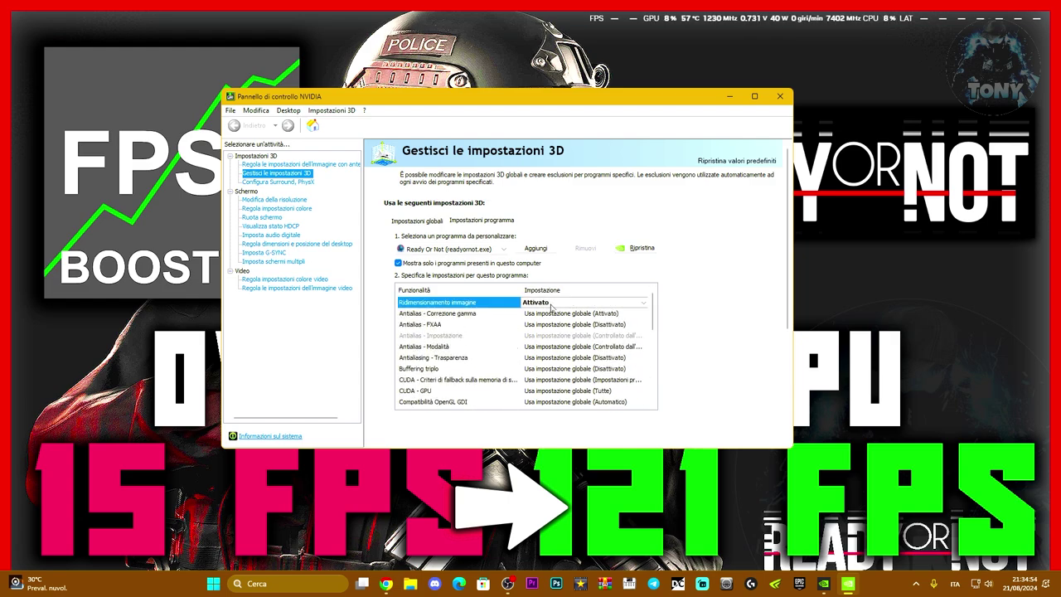
click(551, 304)
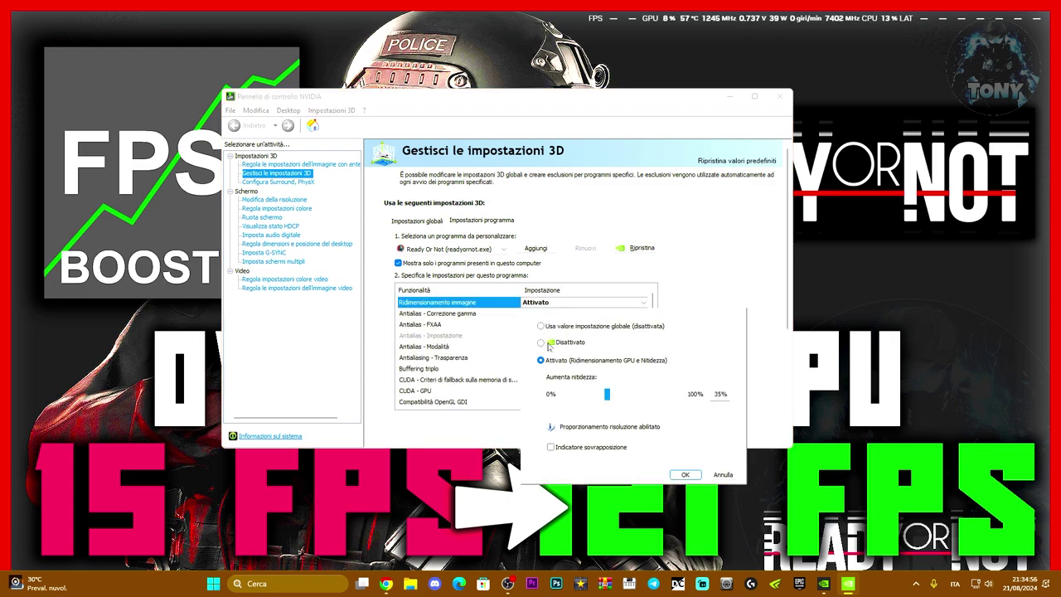
scroll(603, 402, down, 2)
scroll(604, 400, down, 1)
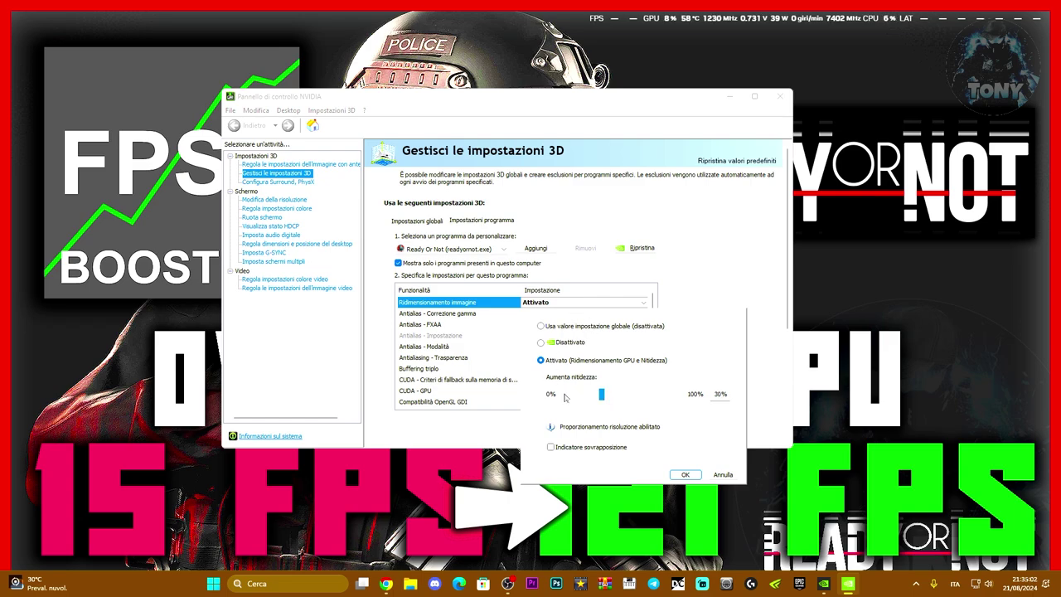
click(683, 475)
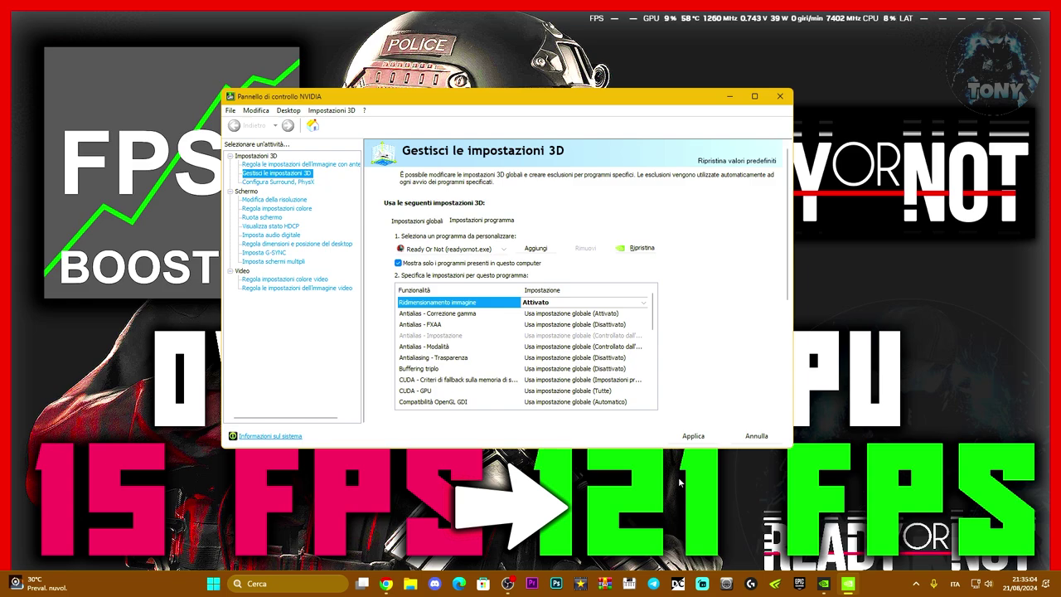
Set Antialias - Correzione gamma to Attivato and Antialias - FXAA to Disattivato.
click(581, 314)
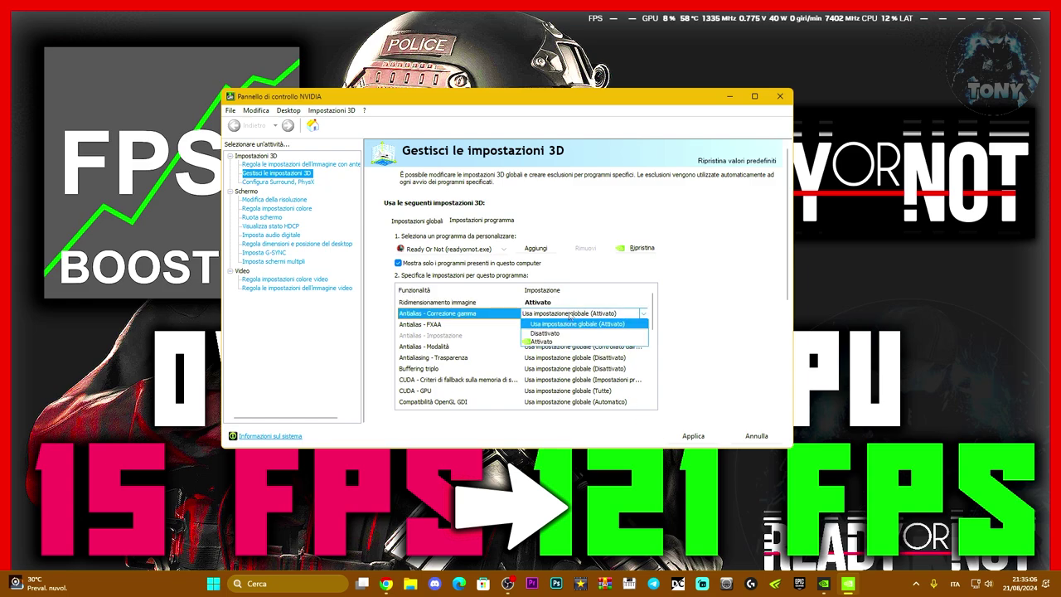
click(539, 342)
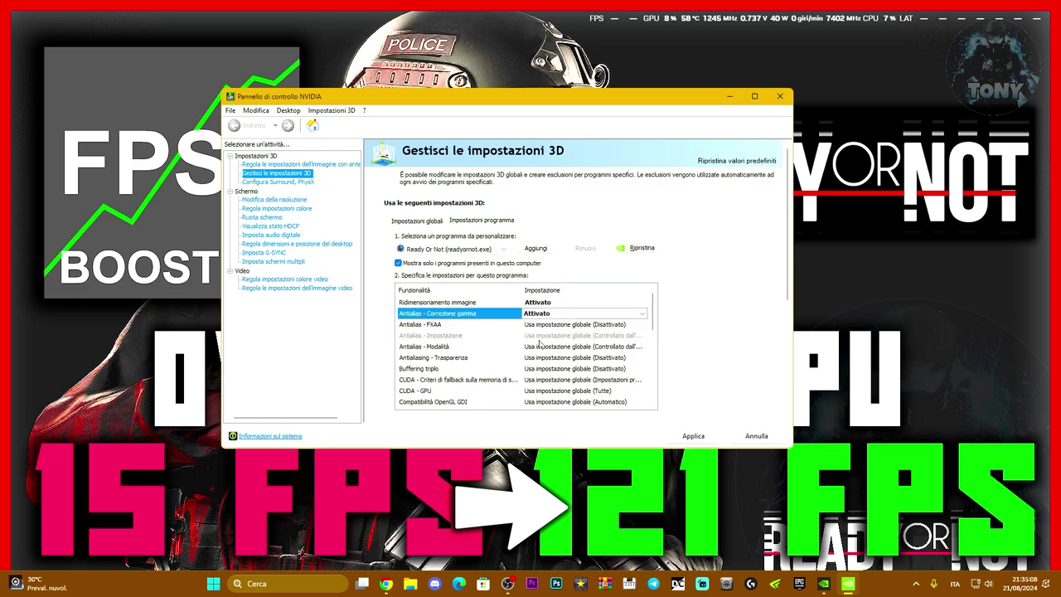
click(552, 328)
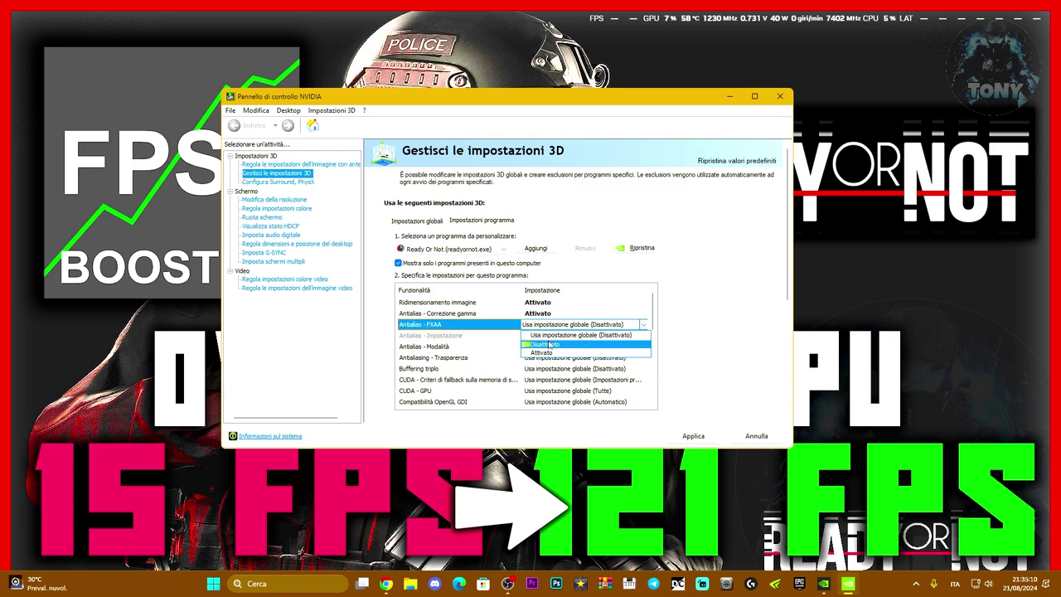
click(548, 344)
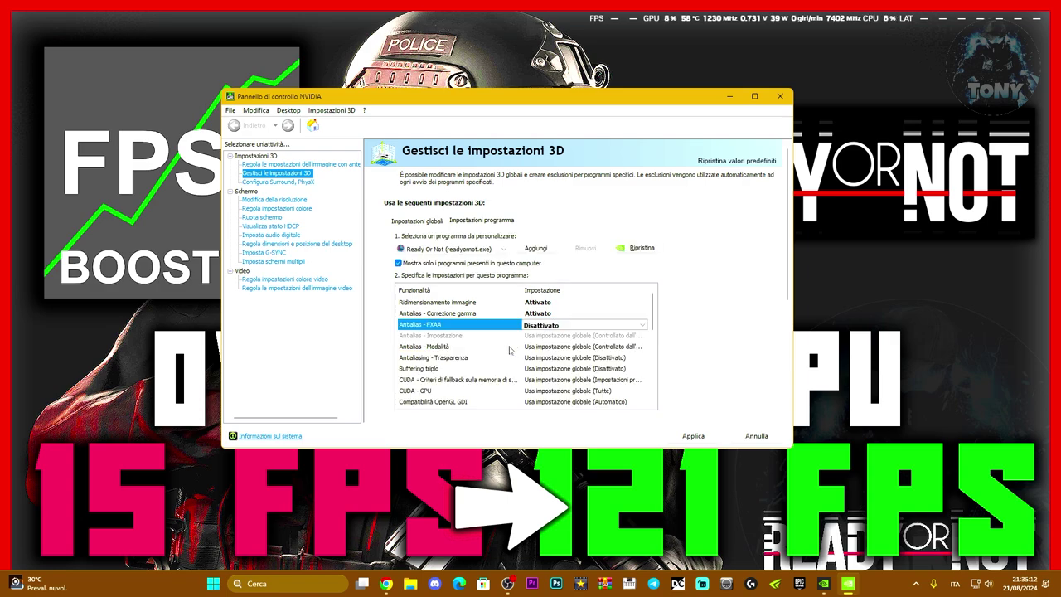
Set Antialias - Modalità to Controllato dall'applicazione and Antialiasing - Trasparenza to Disattivato.
click(549, 347)
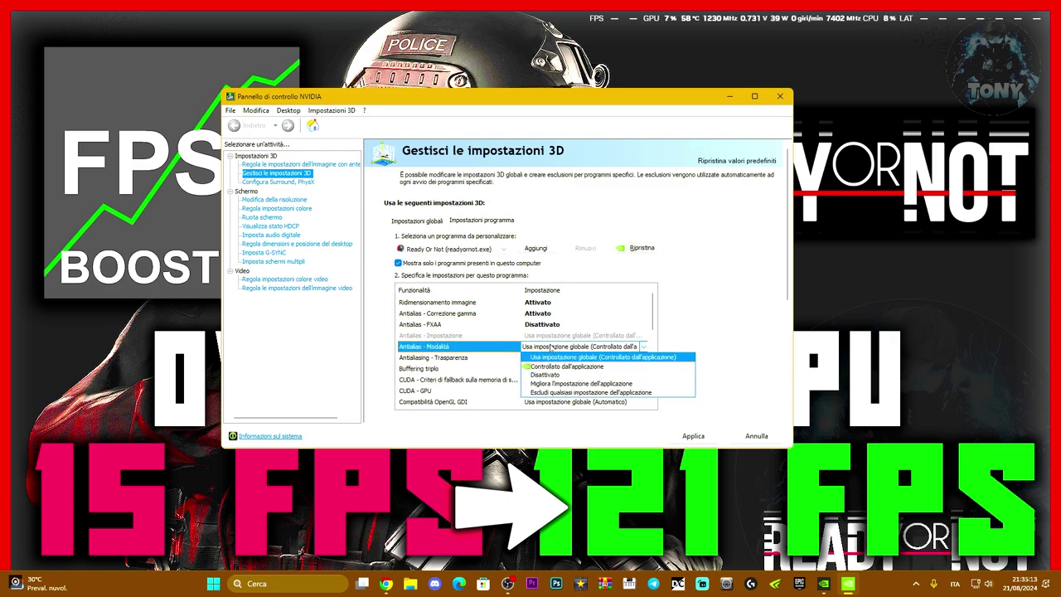
click(546, 369)
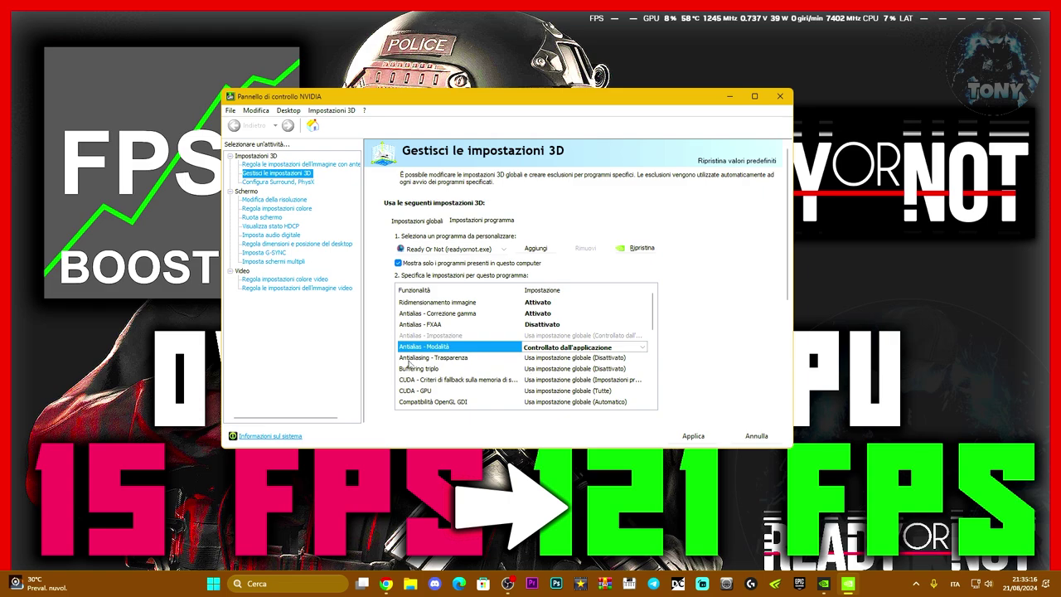
click(531, 357)
click(551, 380)
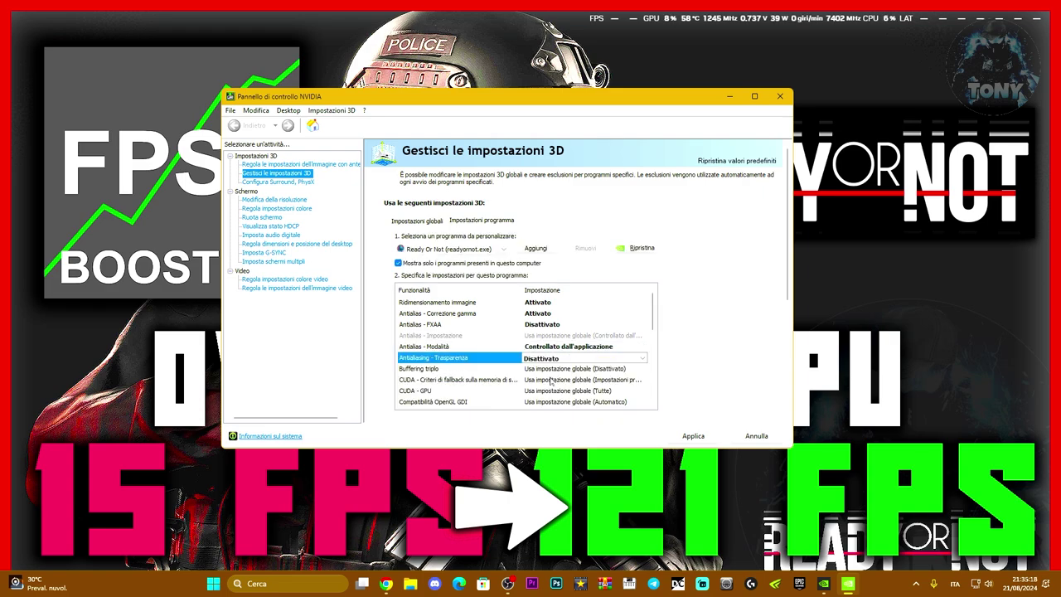
Set both Buffering triplo and Filtro anisotropico to Disattivato.
click(550, 369)
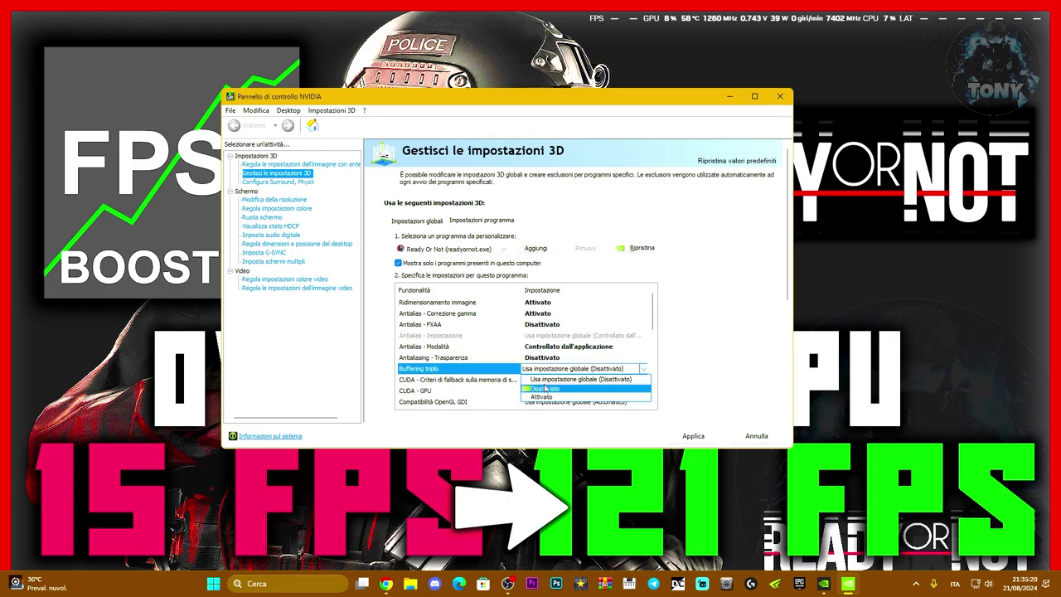
click(544, 387)
scroll(561, 358, down, 2)
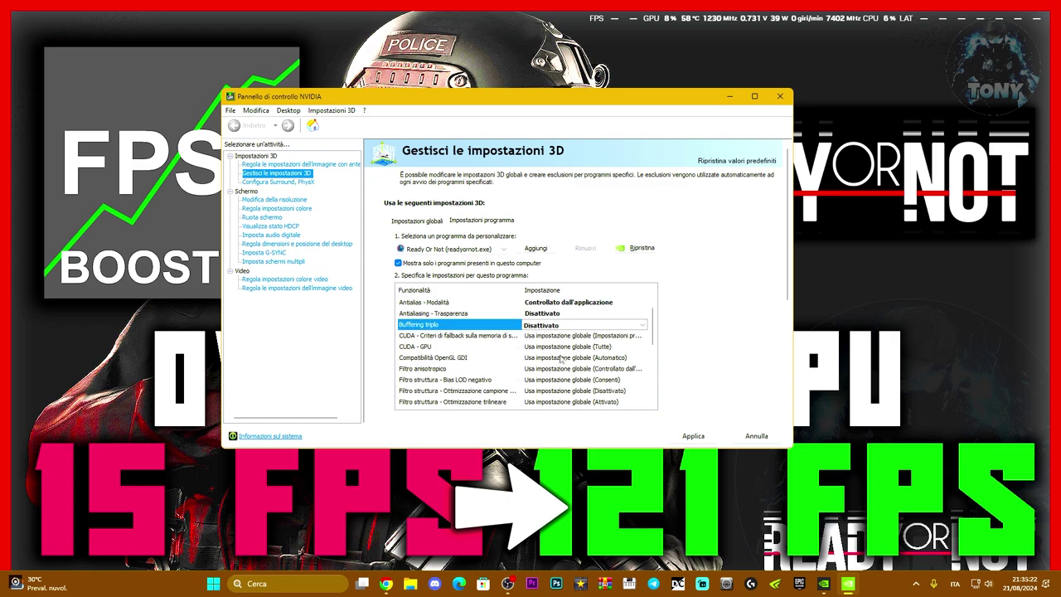
click(545, 369)
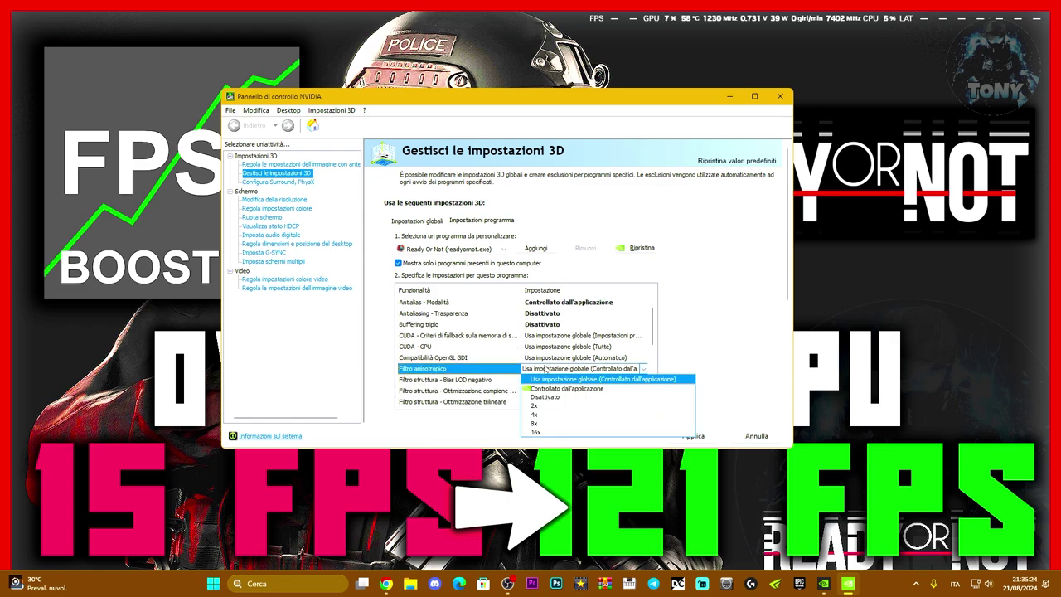
click(543, 401)
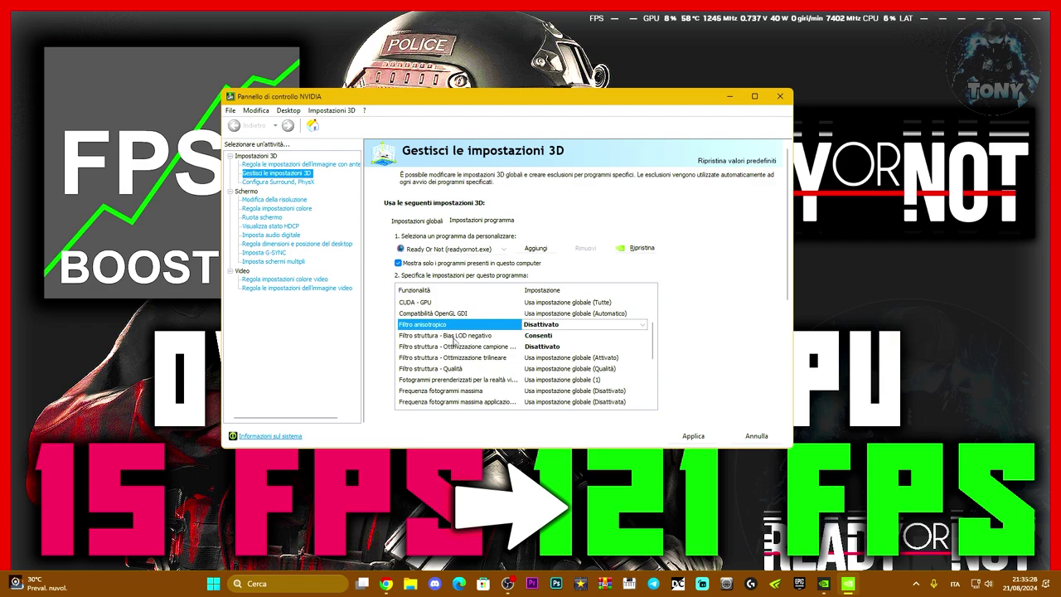
Set the texture filter's Bias LOD negativo to Consenti and its Ottimizzazione trilineare to Attivato.
click(531, 337)
click(543, 356)
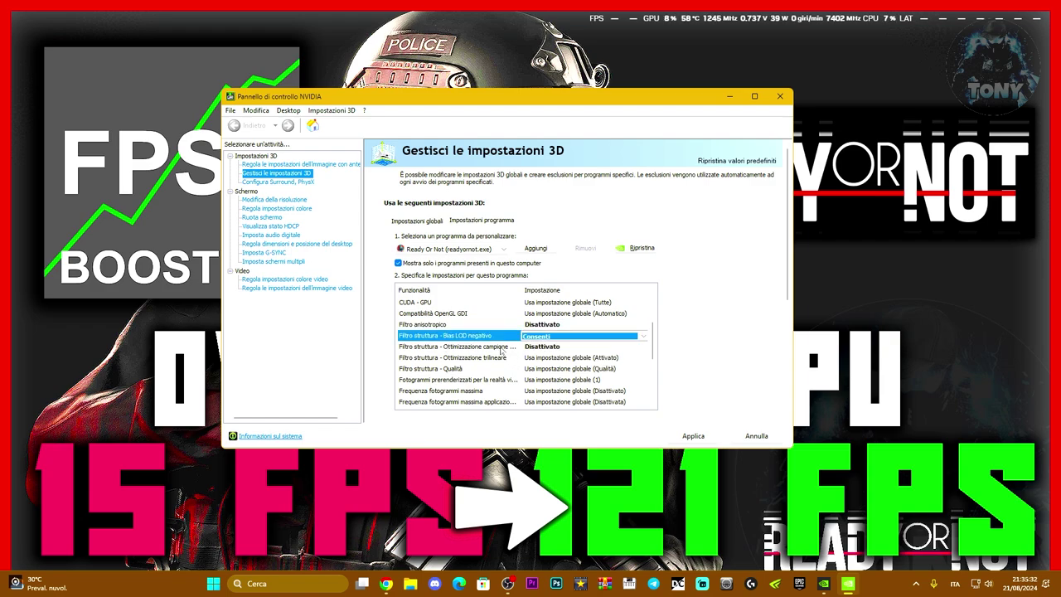
click(541, 348)
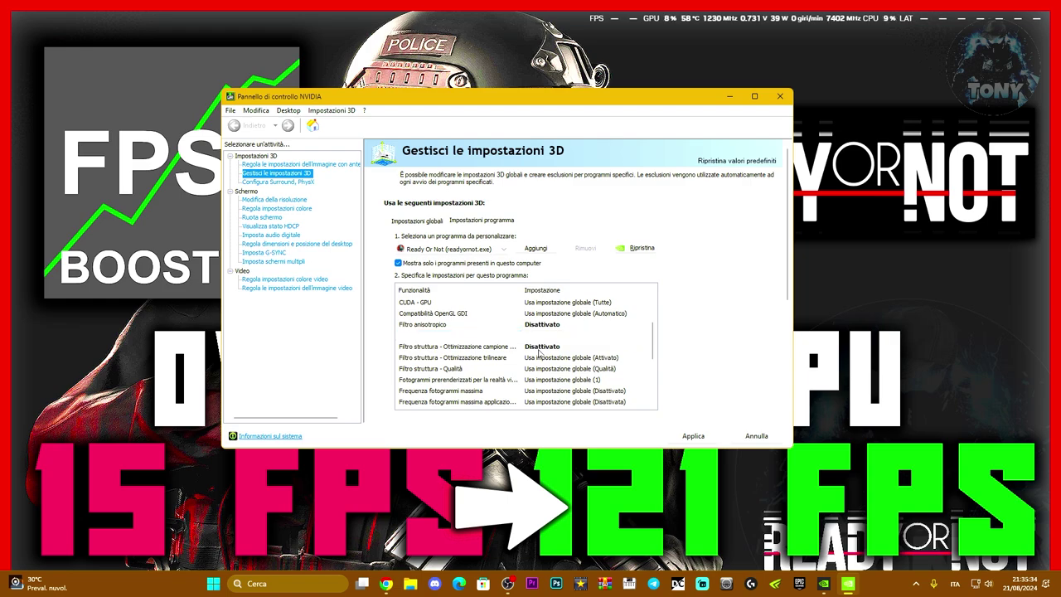
click(473, 367)
click(478, 360)
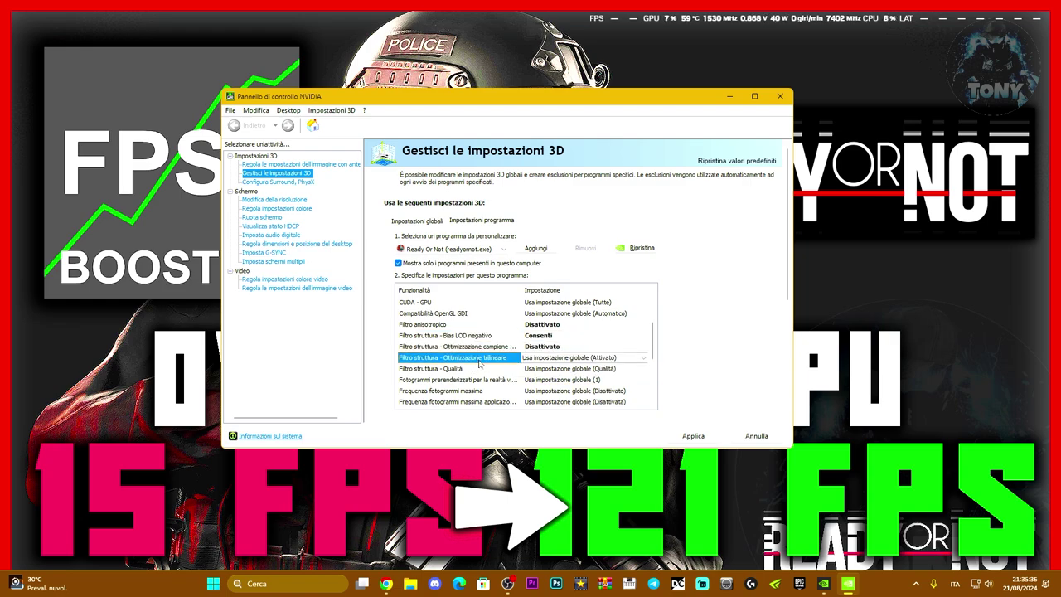
click(580, 357)
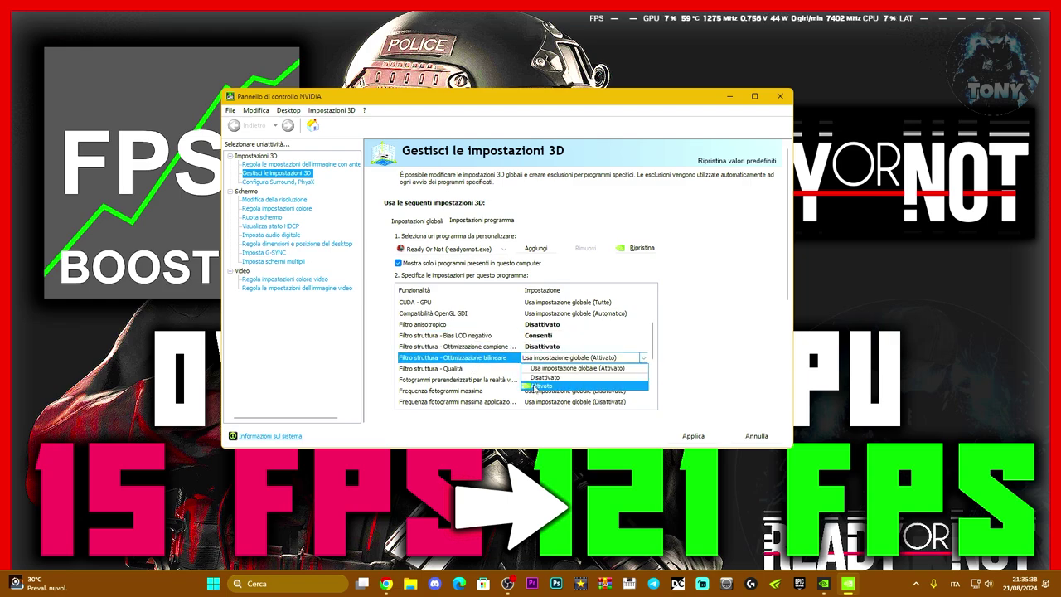
click(581, 388)
Set Filtro struttura - Qualità to Prestazioni elevate and the virtual reality pre-rendered frames to 1.
scroll(629, 340, down, 2)
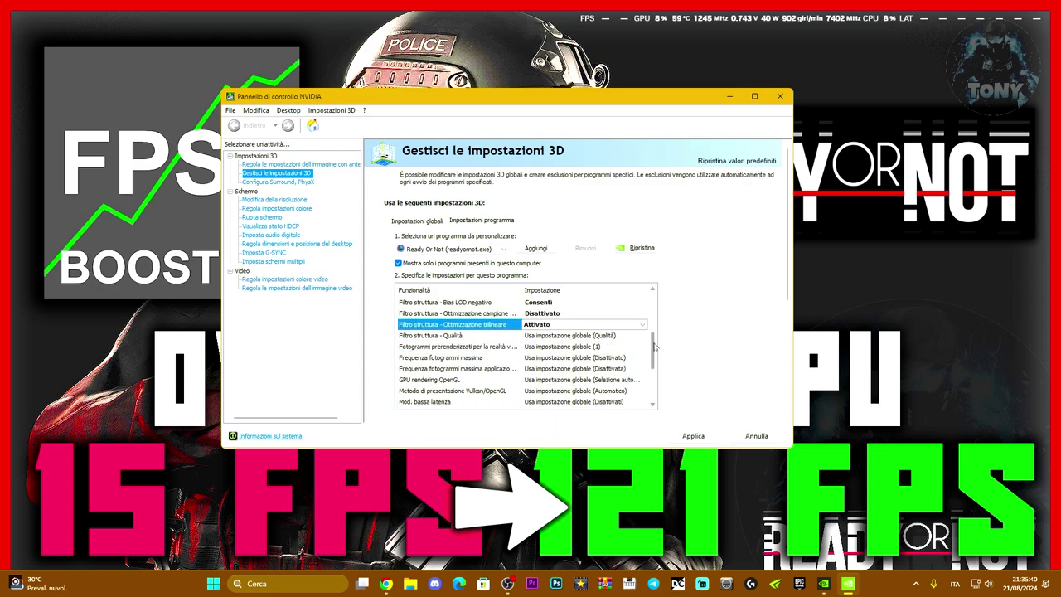
click(540, 336)
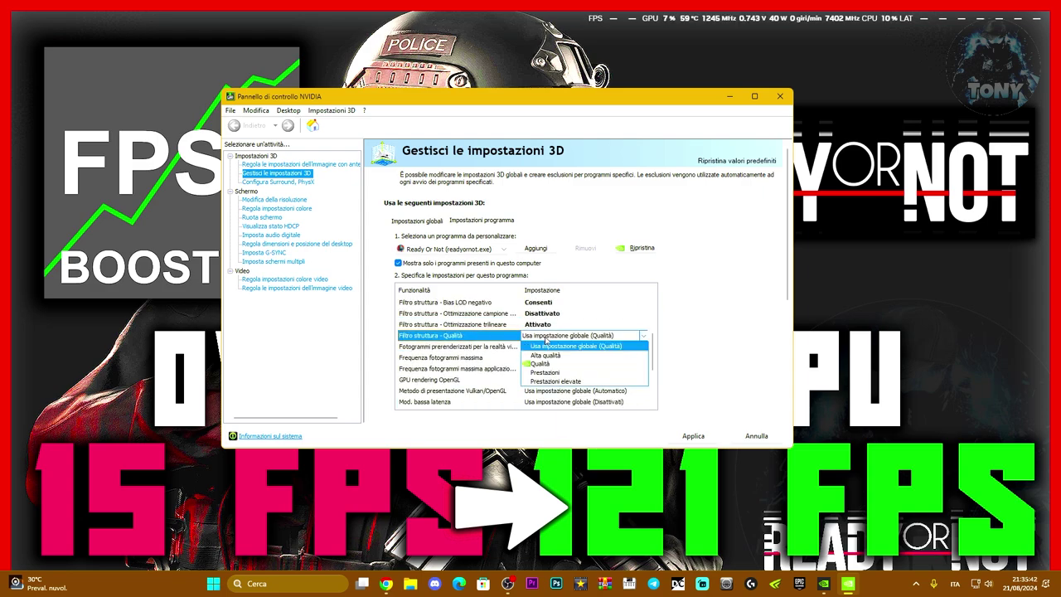
click(545, 382)
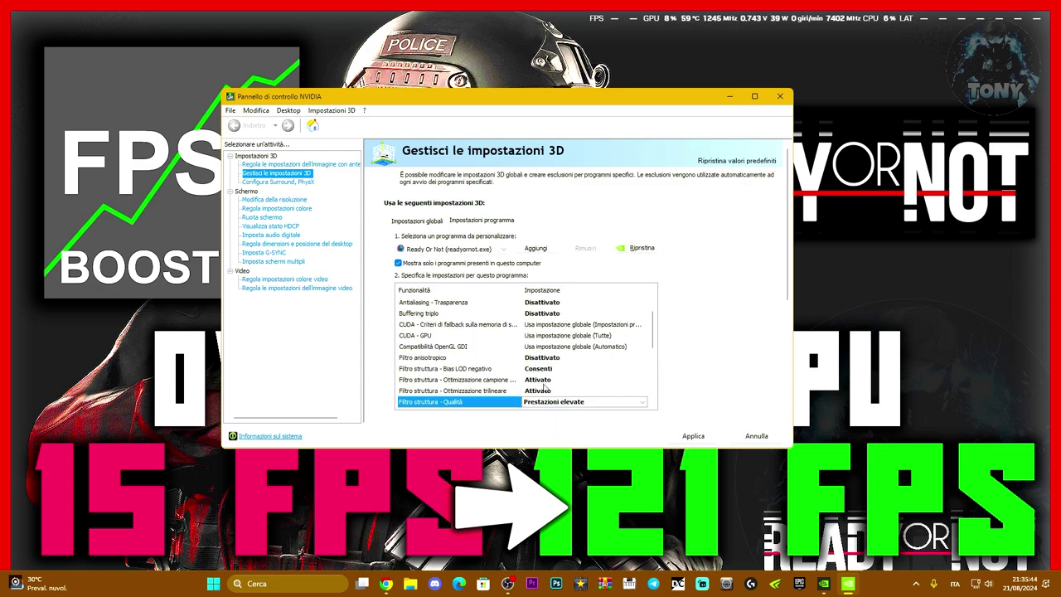
drag(648, 339, 653, 358)
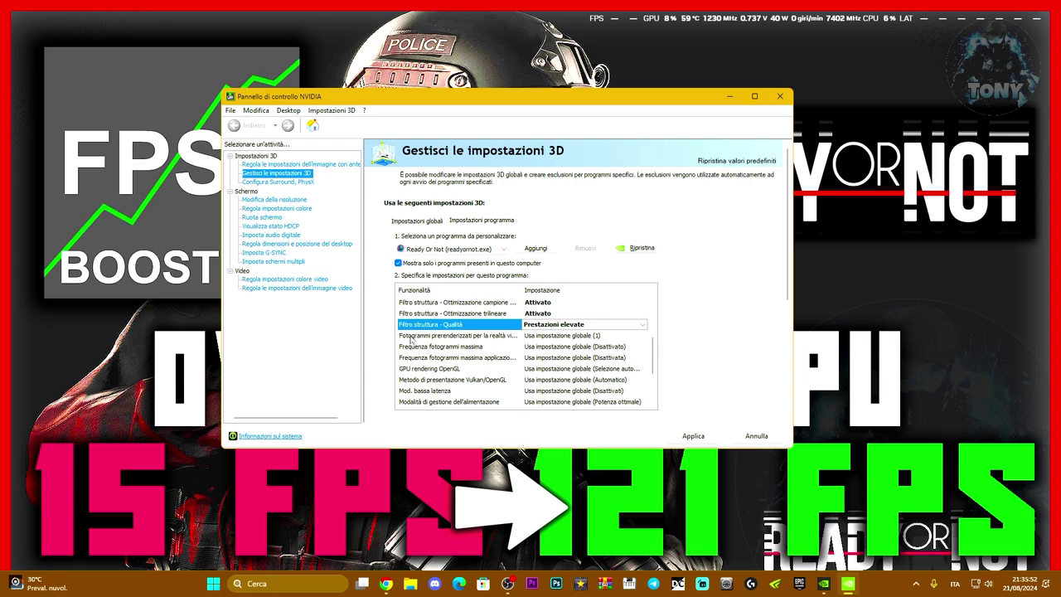
click(537, 336)
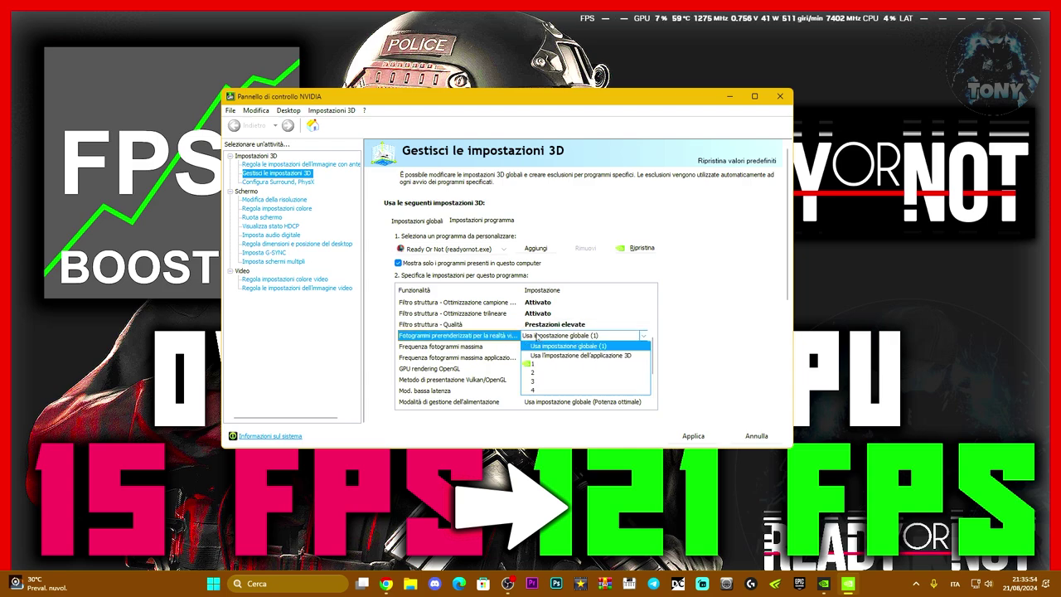
click(532, 362)
Enable Frequenza fotogrammi massima and set its limit to 1000 FPS.
scroll(653, 365, down, 2)
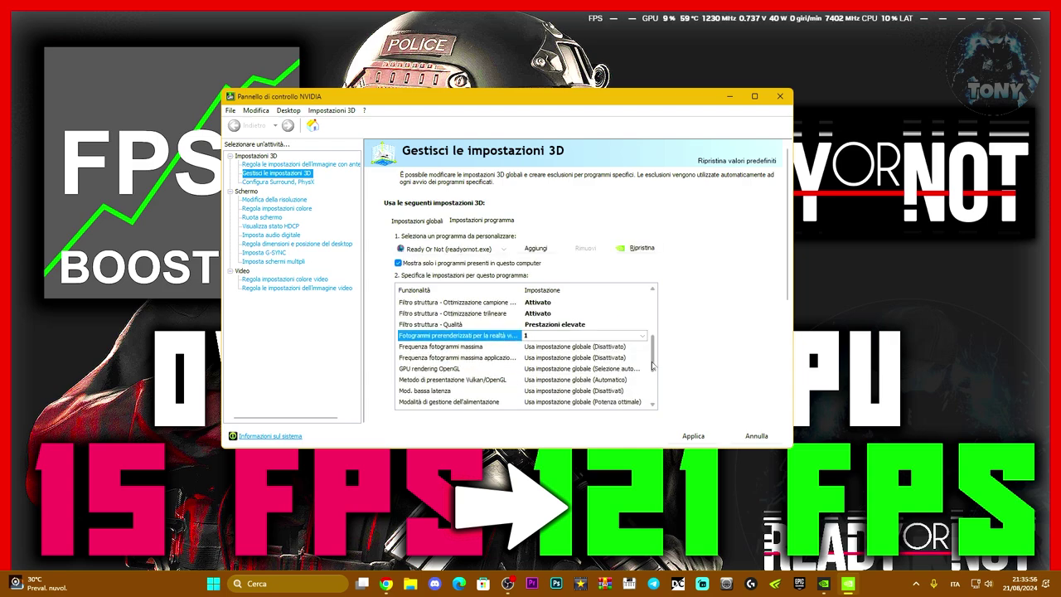
scroll(652, 366, down, 1)
click(429, 326)
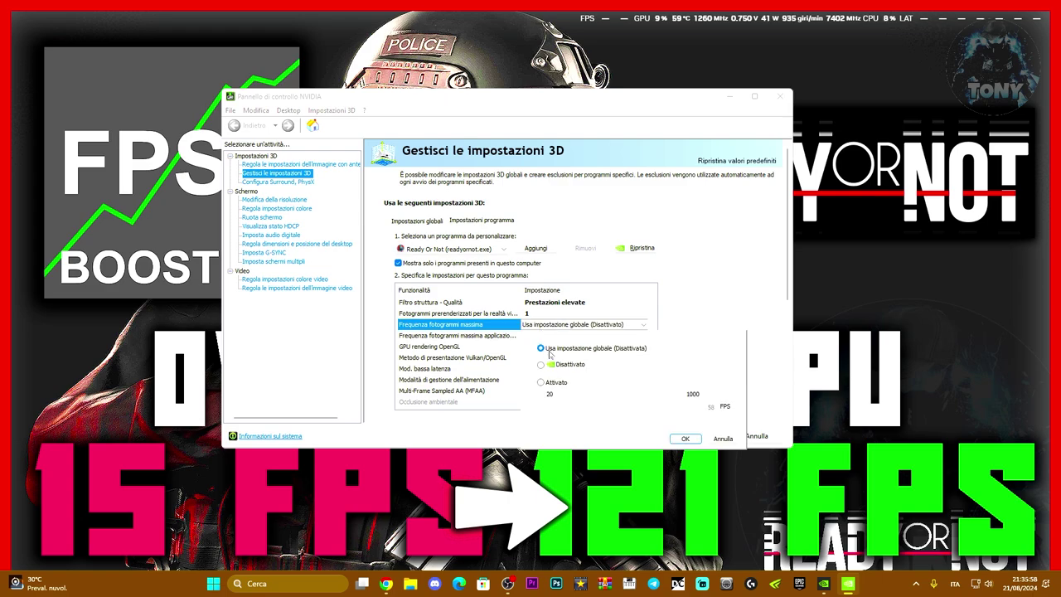
click(542, 382)
drag(569, 406, 941, 368)
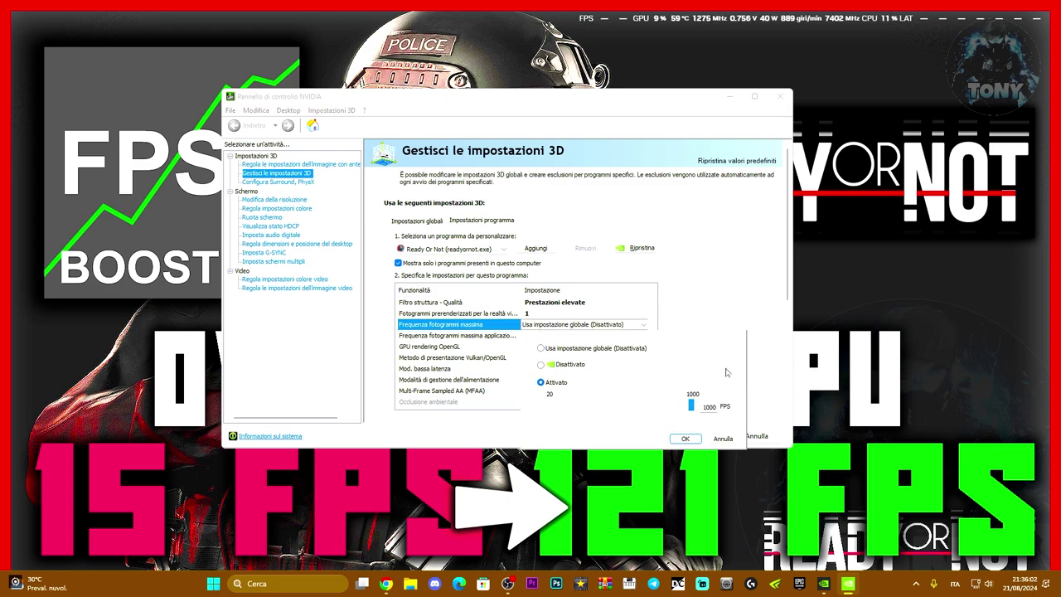
click(688, 438)
Set the maximum frame rate for background applications to Disattivata.
scroll(654, 360, down, 1)
click(472, 324)
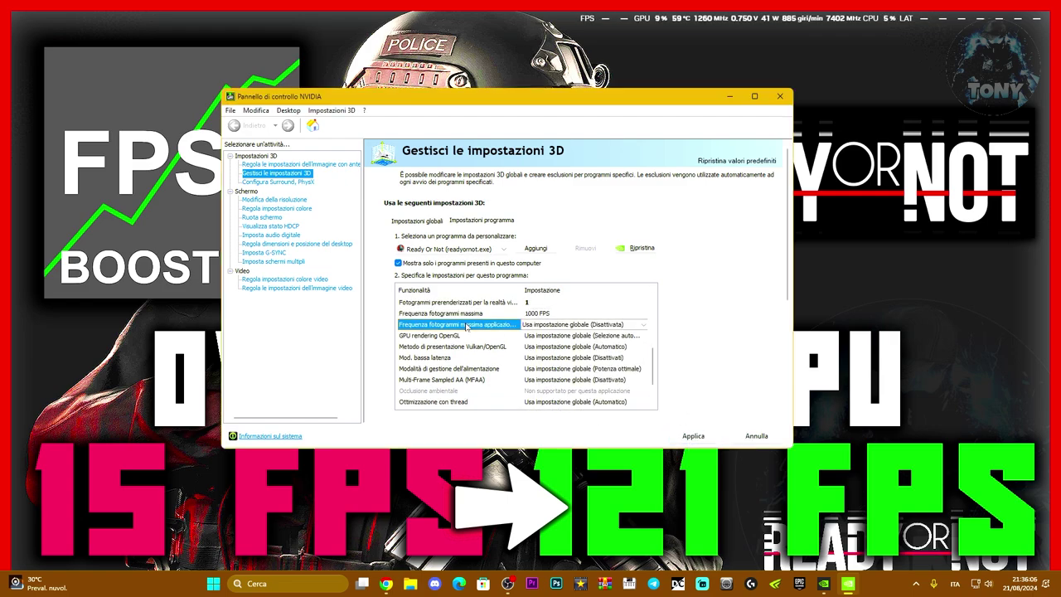
click(571, 324)
click(541, 365)
click(685, 439)
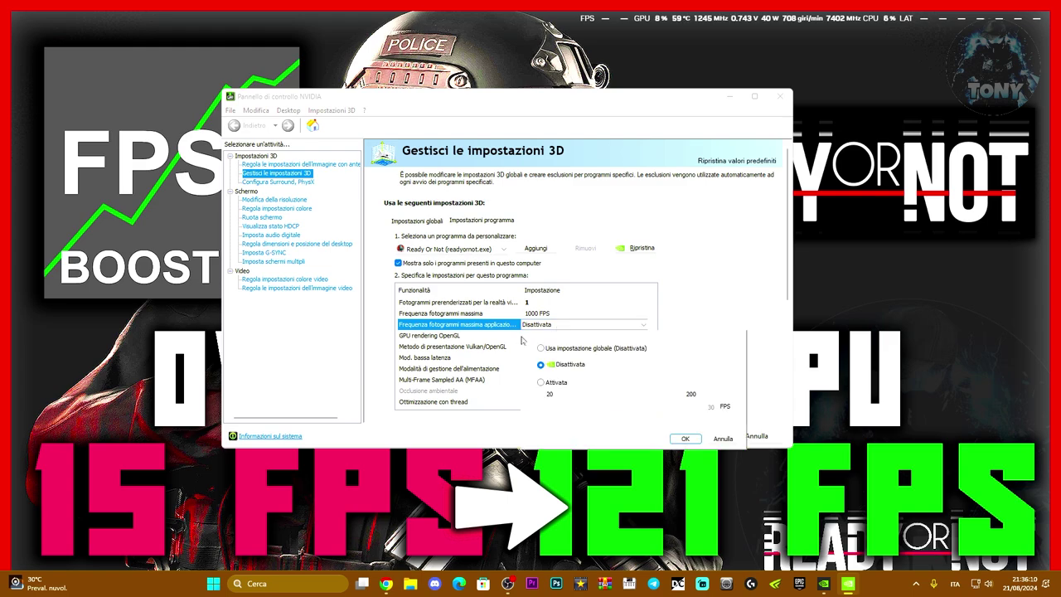
Set GPU rendering OpenGL to NVIDIA GeForce GTX 1660 SUPER and Mod. bassa latenza to Disattivati.
click(552, 335)
click(551, 336)
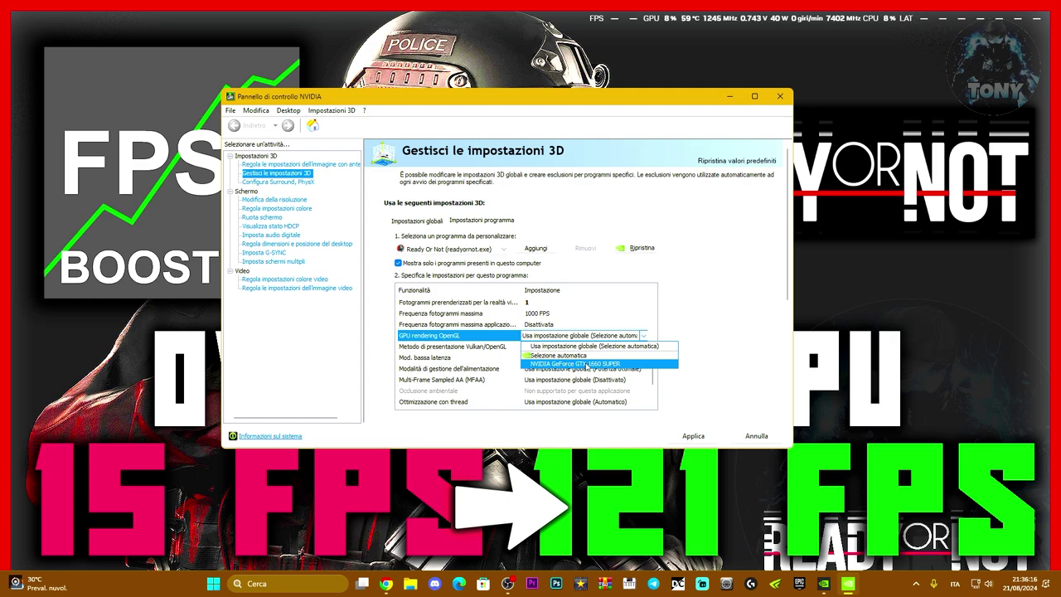
click(584, 365)
scroll(648, 372, down, 3)
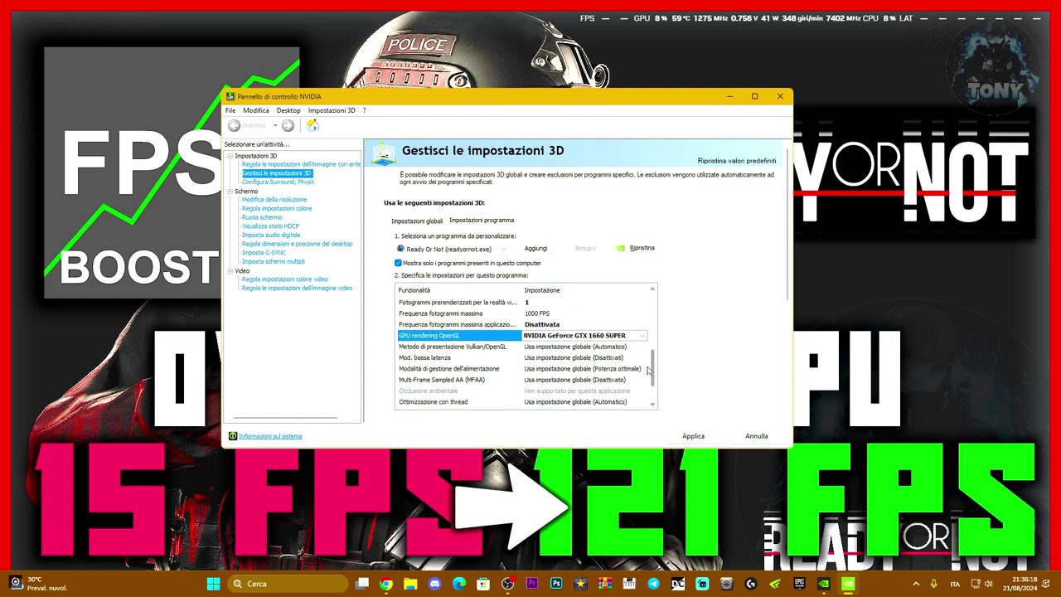
click(565, 347)
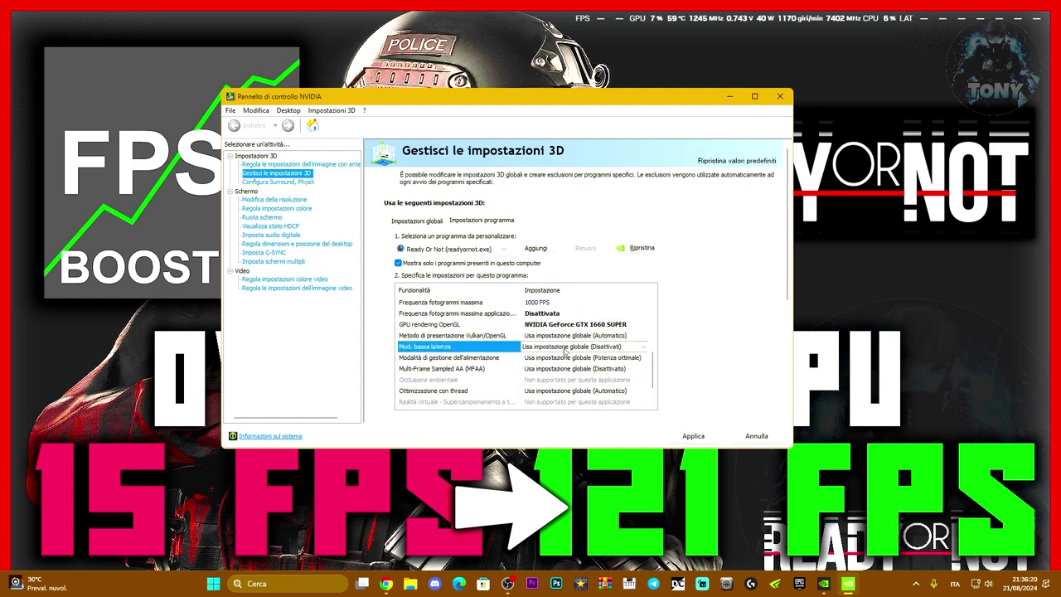
click(543, 367)
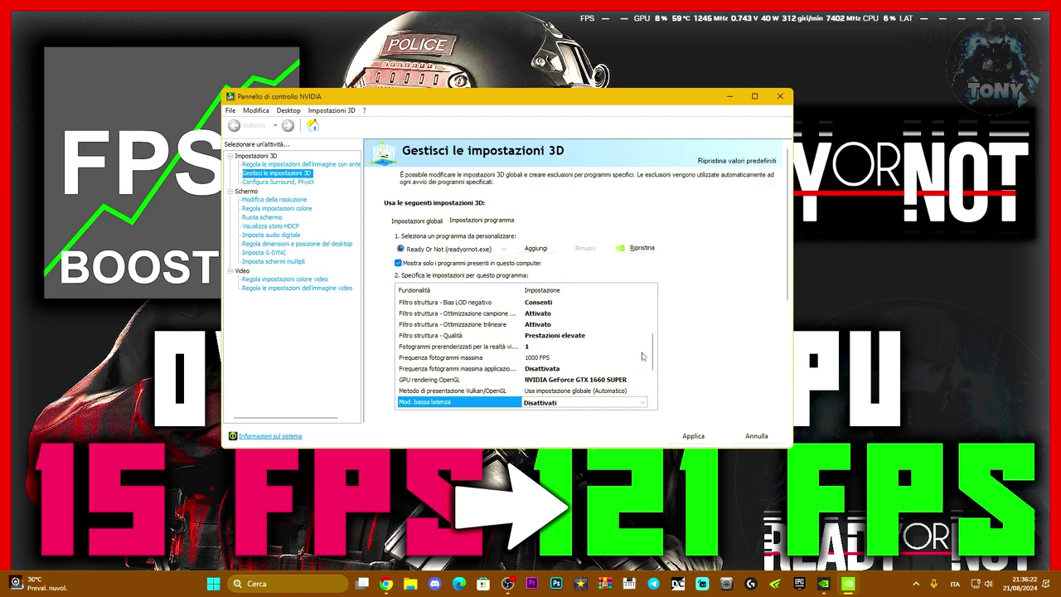
Set Modalità di gestione dell'alimentazione to Potenza ottimale and Ottimizzazione con thread to Automatico.
scroll(642, 357, down, 3)
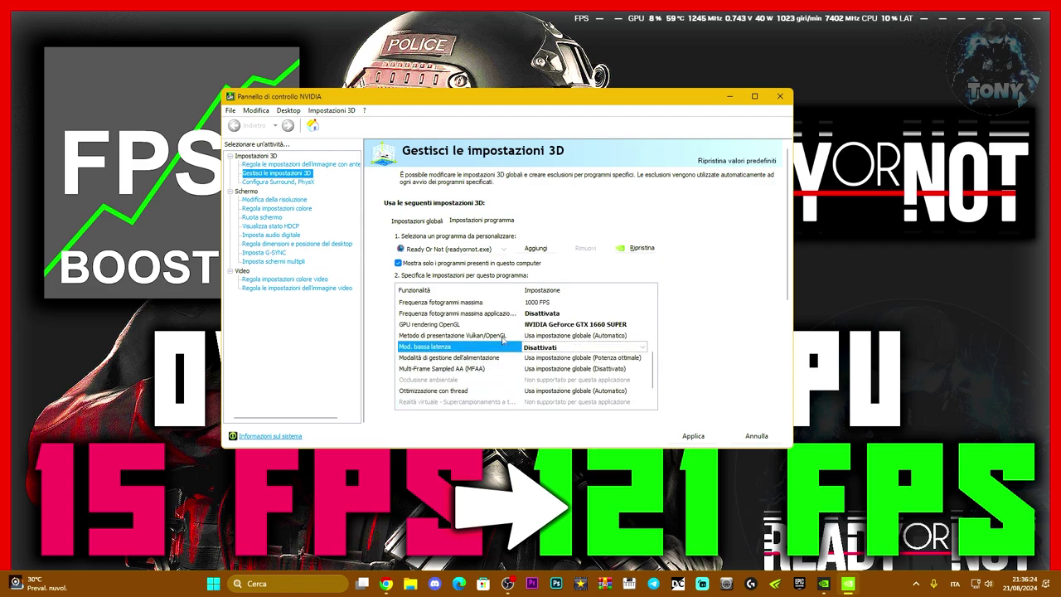
scroll(506, 333, down, 1)
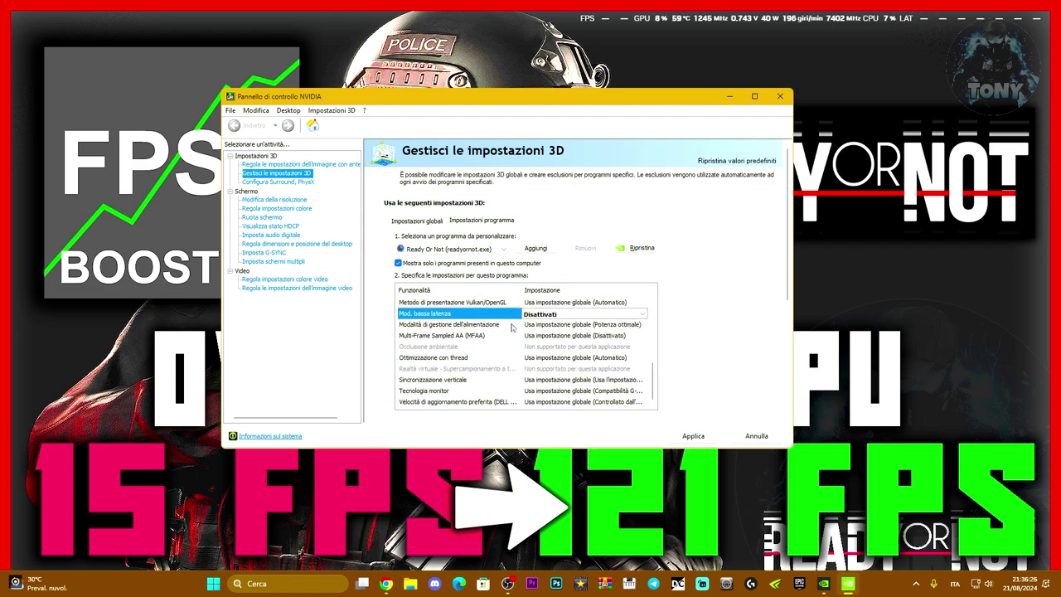
click(580, 324)
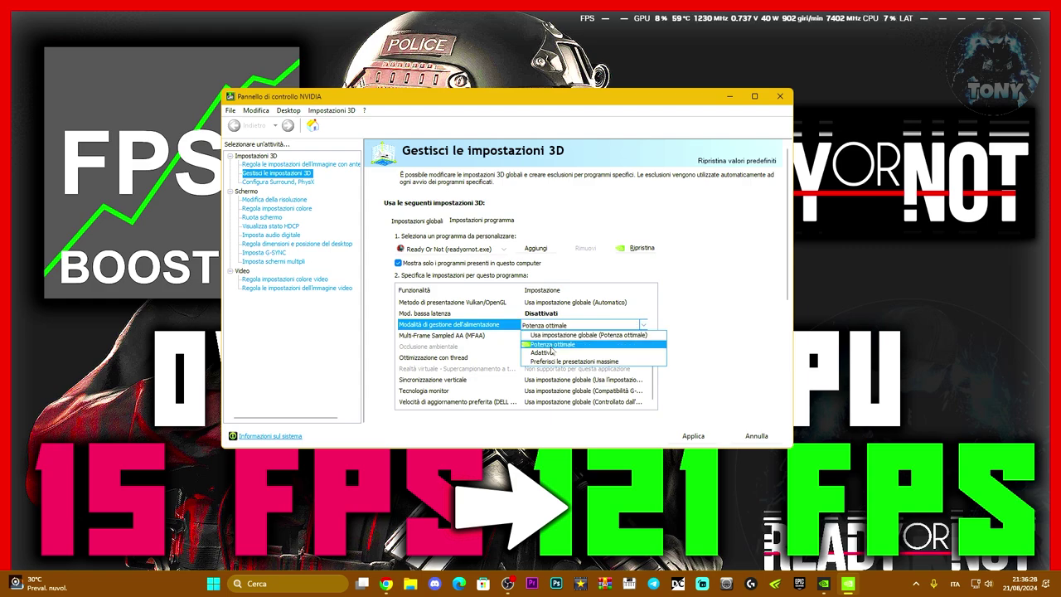
click(564, 347)
scroll(522, 356, down, 3)
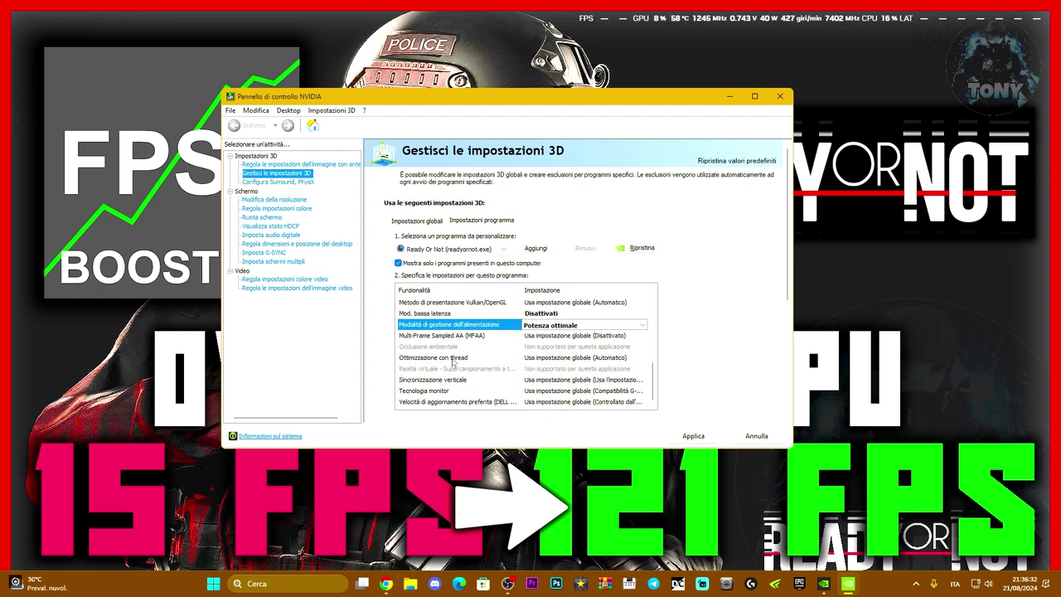
click(553, 361)
click(572, 369)
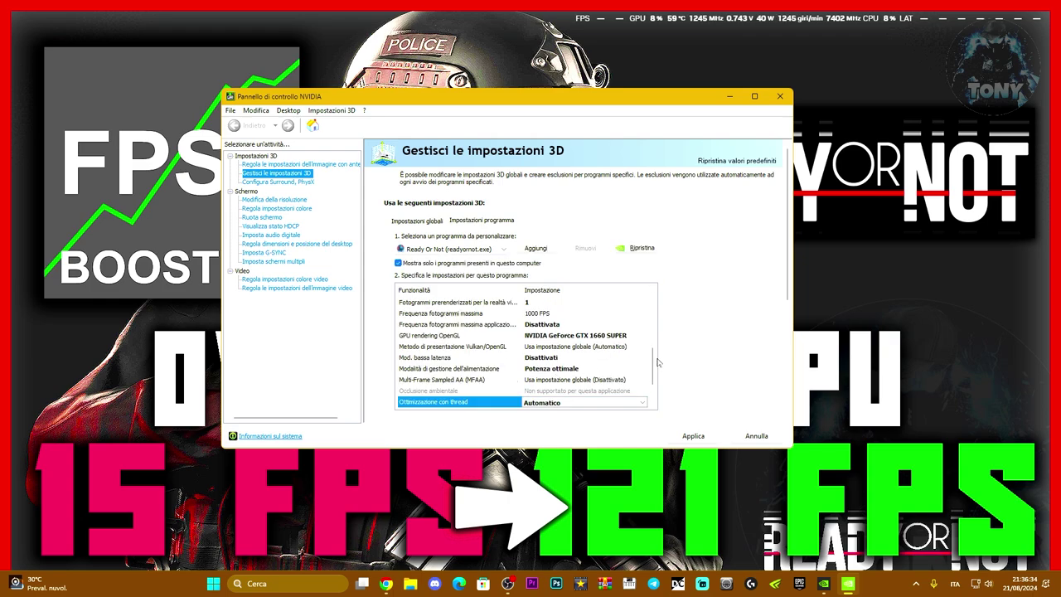
Set Tecnologia monitor to Compatibilità G-SYNC and the preferred refresh rate to La più elevata disponibile.
scroll(642, 401, down, 2)
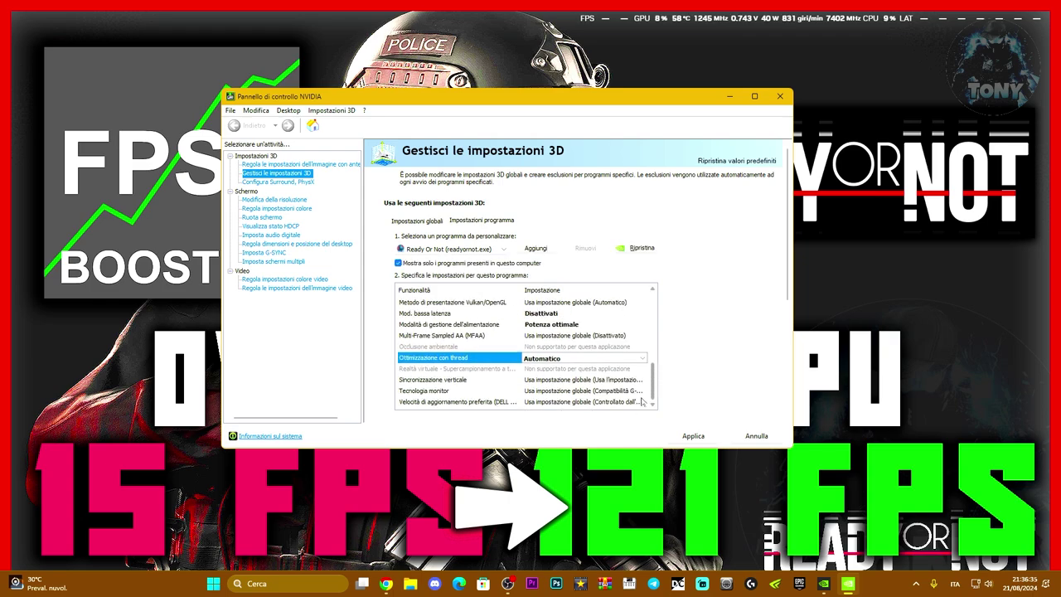
click(543, 391)
click(547, 390)
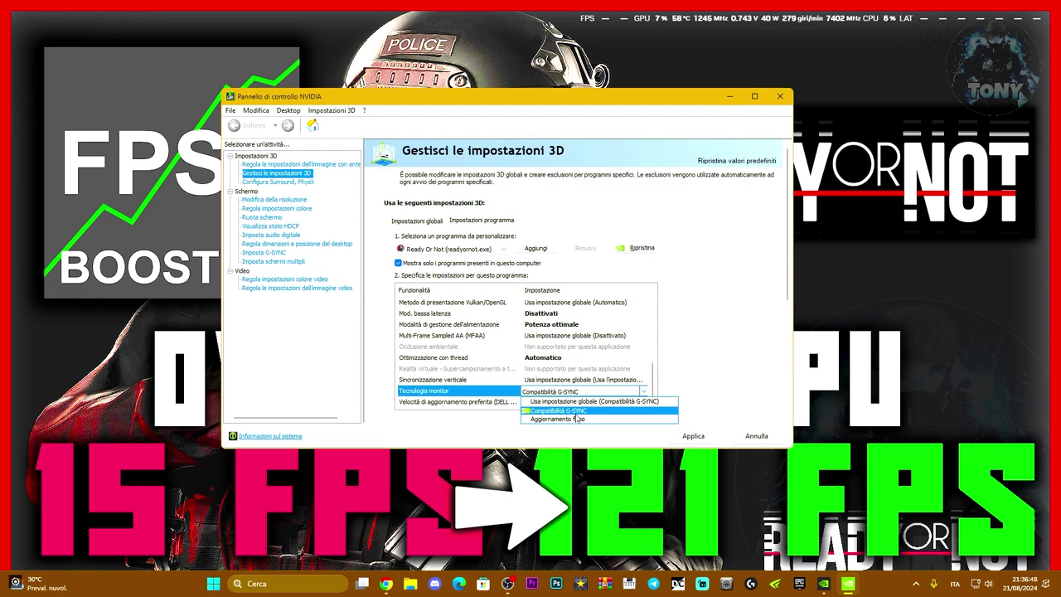
click(577, 413)
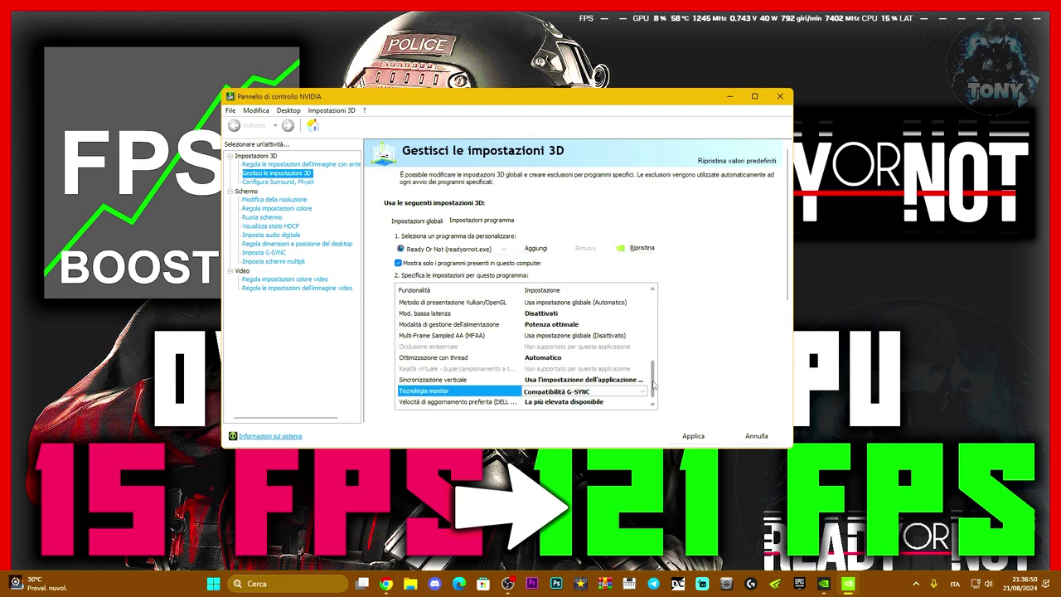
click(547, 401)
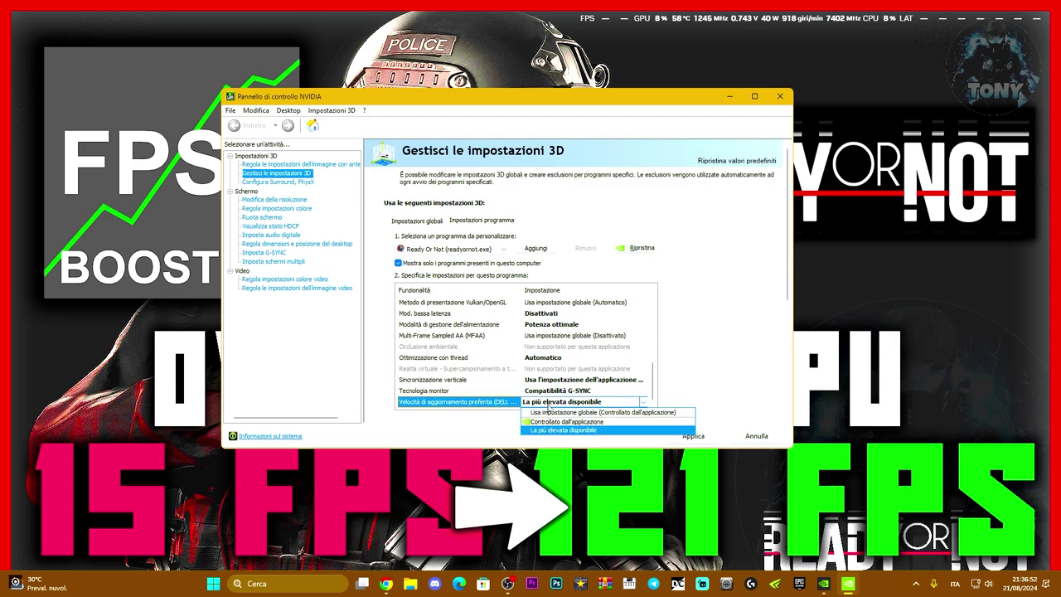
click(547, 399)
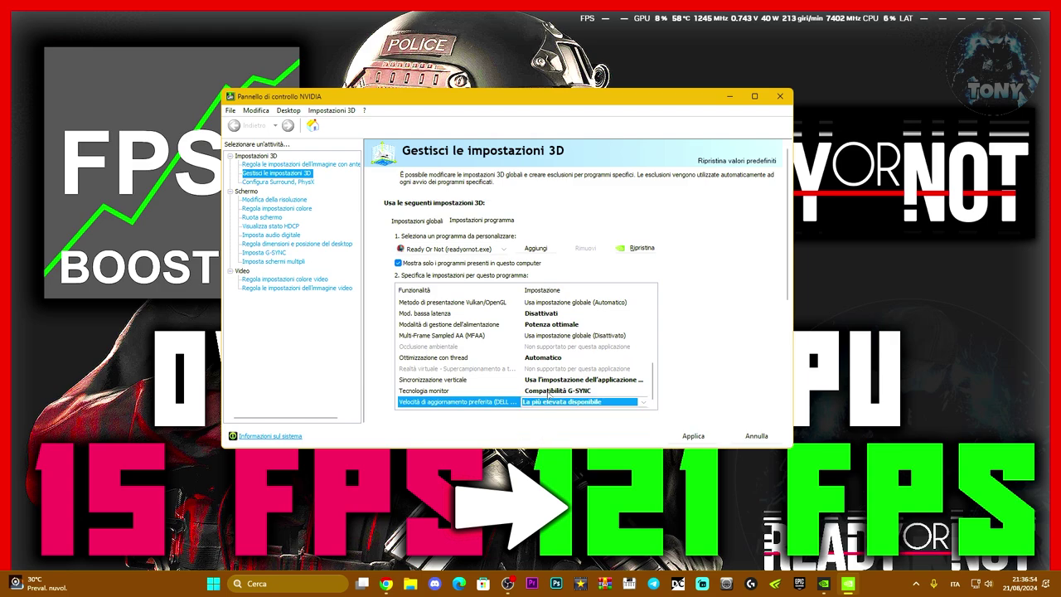
Set Sincronizzazione verticale to Disattivato for Ready Or Not.
click(539, 382)
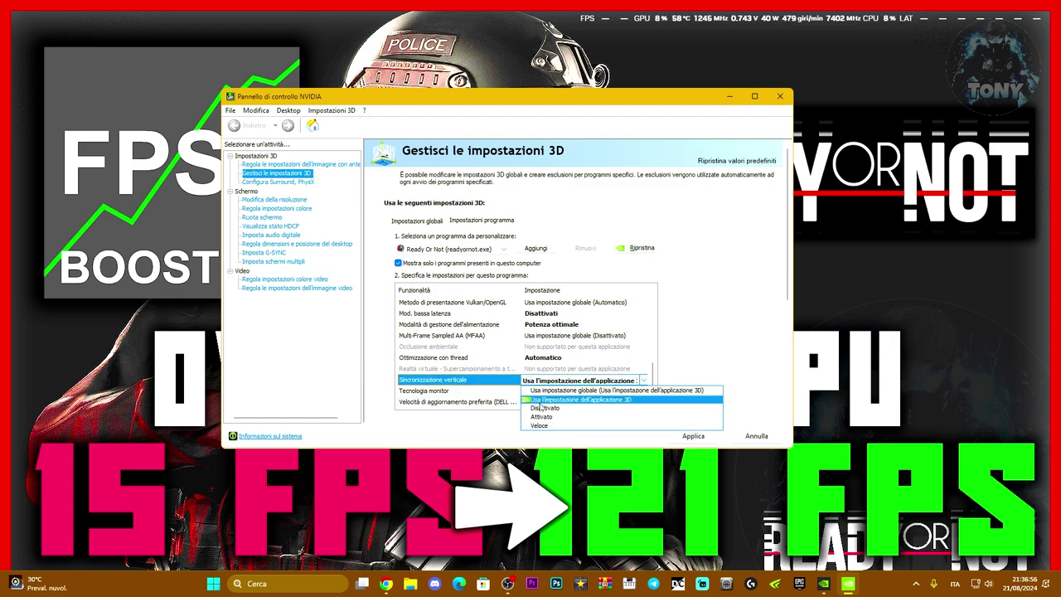
click(542, 410)
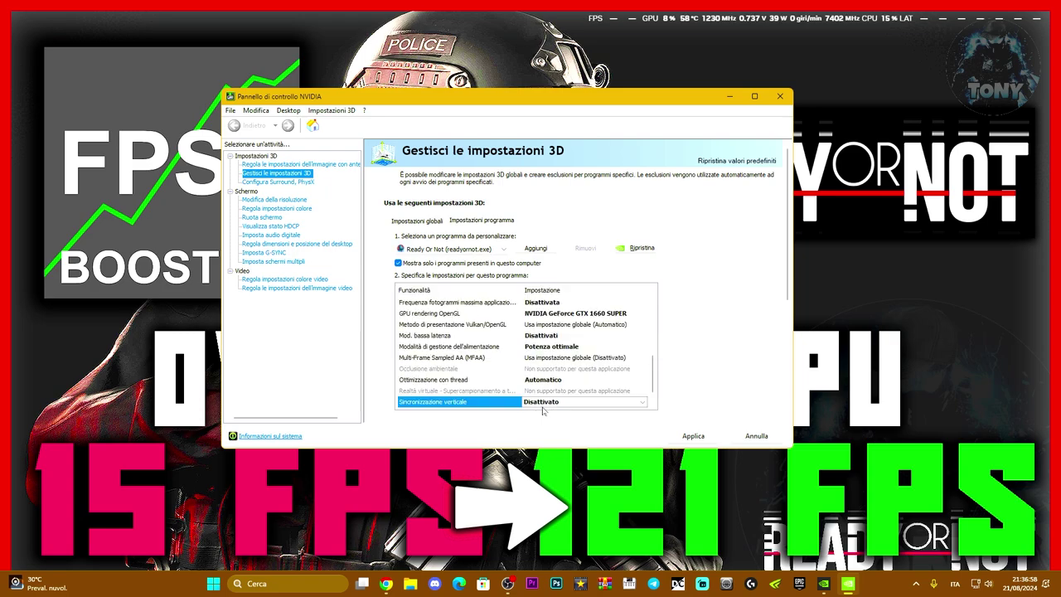
scroll(658, 363, down, 1)
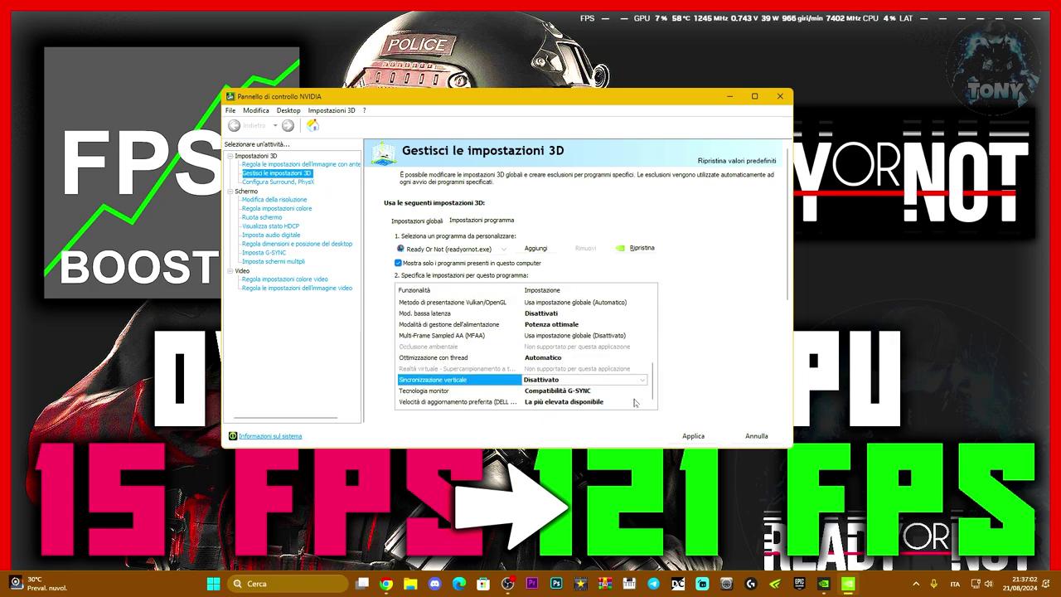
Apply the Ready Or Not program settings and close the NVIDIA Control Panel.
click(691, 436)
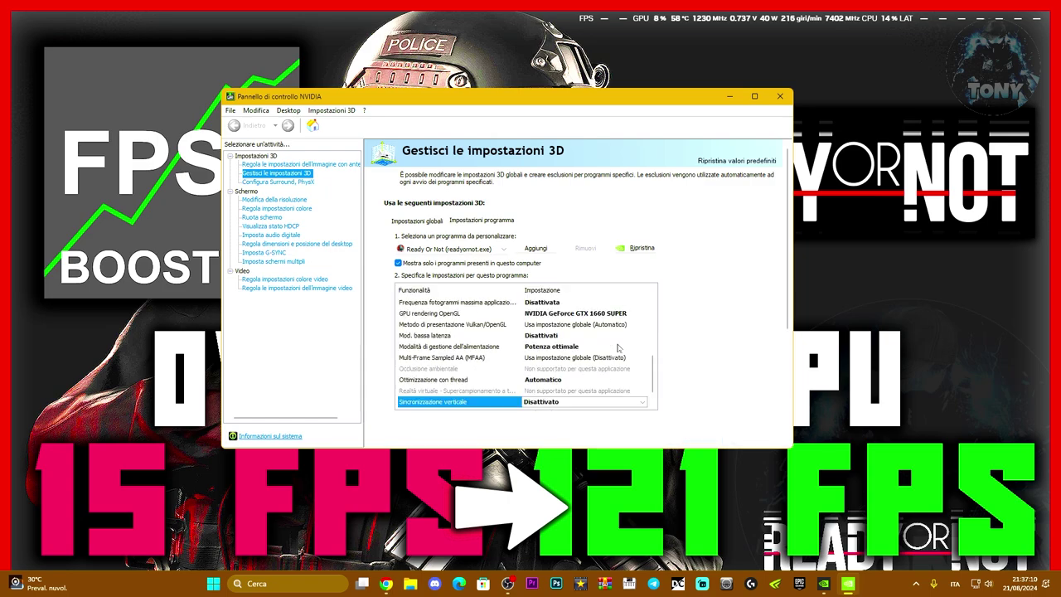
scroll(617, 348, down, 1)
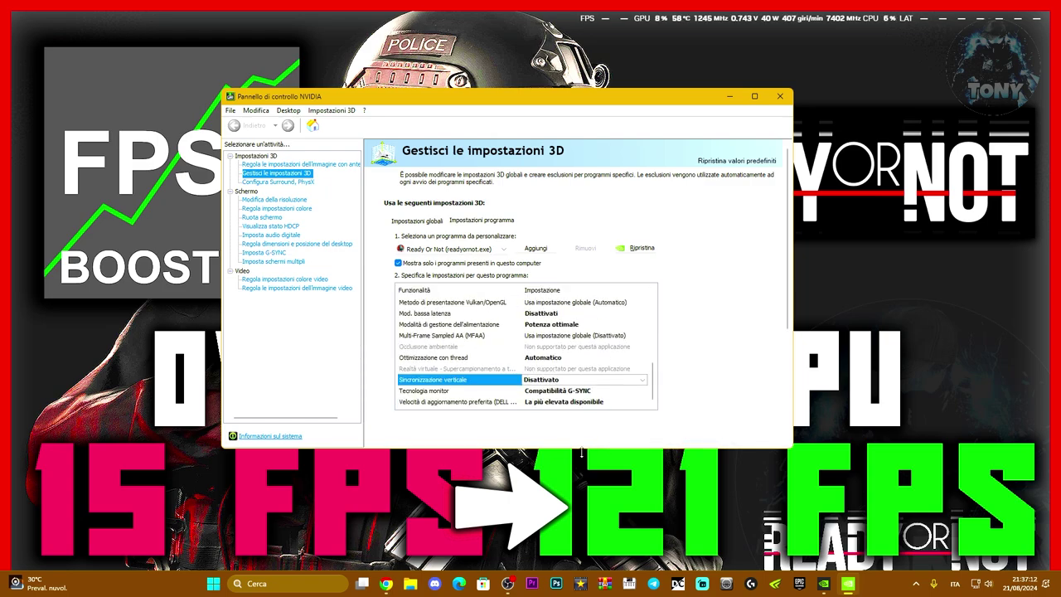
click(778, 97)
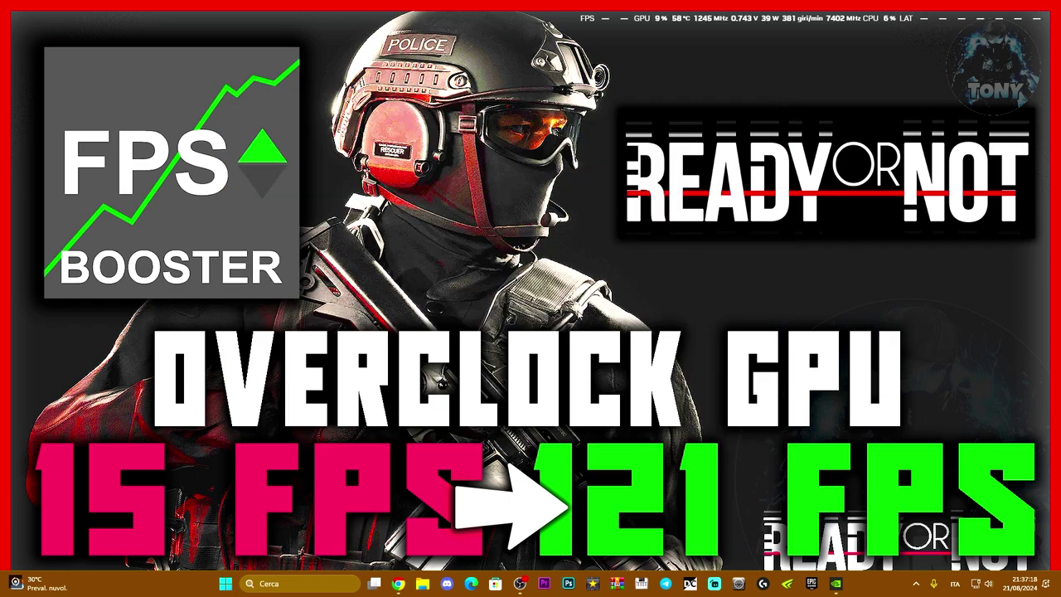
Find and launch NVIDIA Profile Inspector from its desktop folder, and load the ReadyOrNot.exe profile.
click(315, 583)
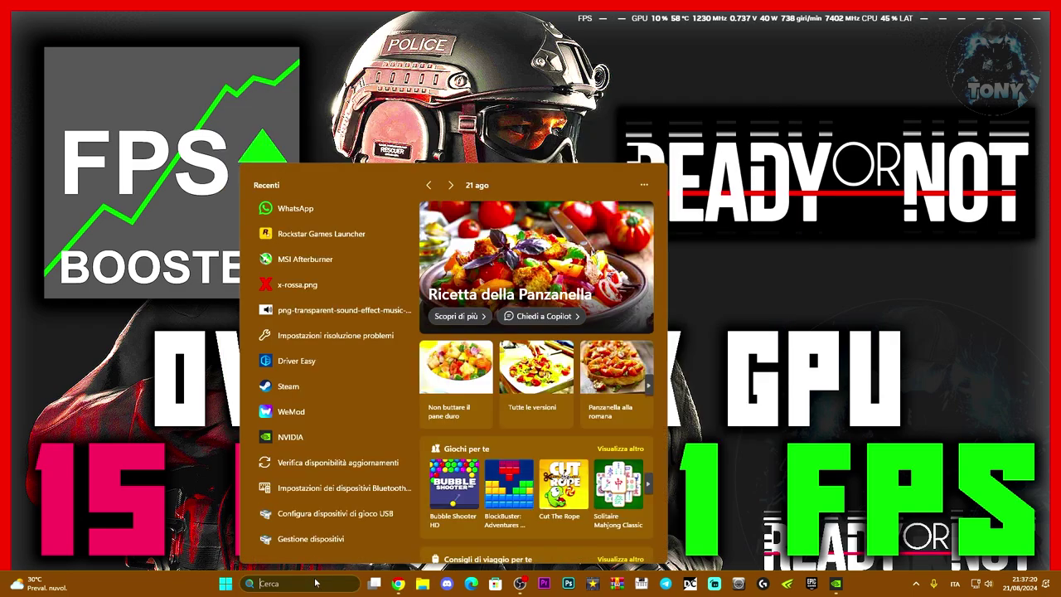
text(NVIDIAPROfileInspector)
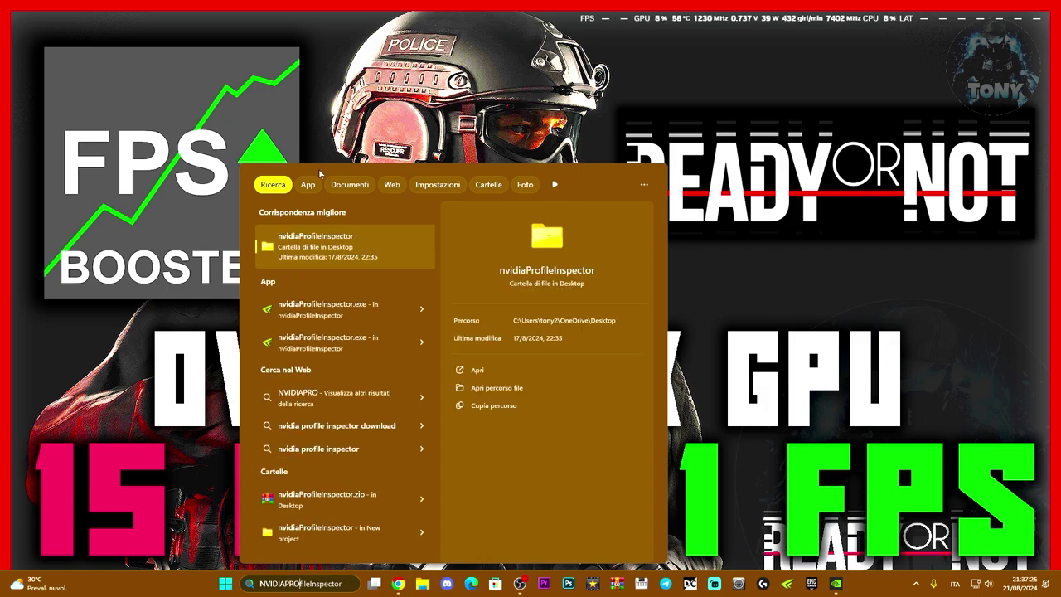
click(314, 244)
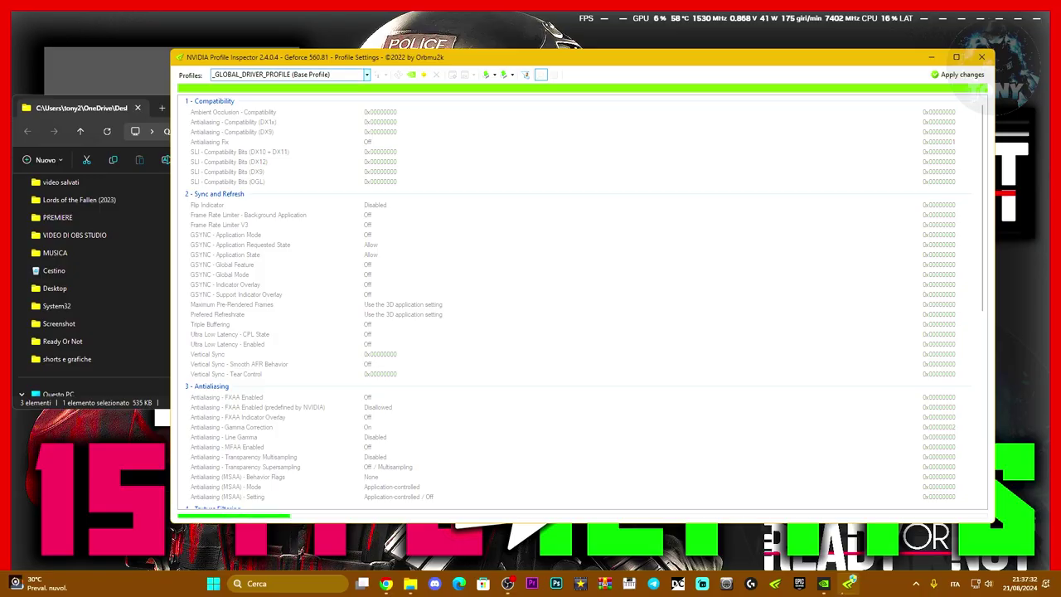
text(READY)
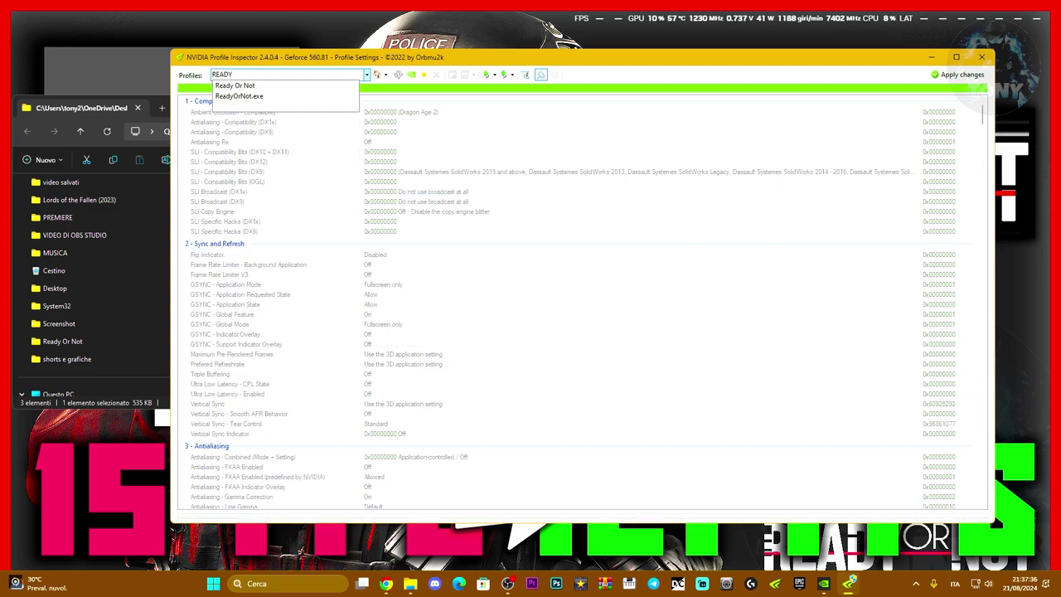
click(273, 96)
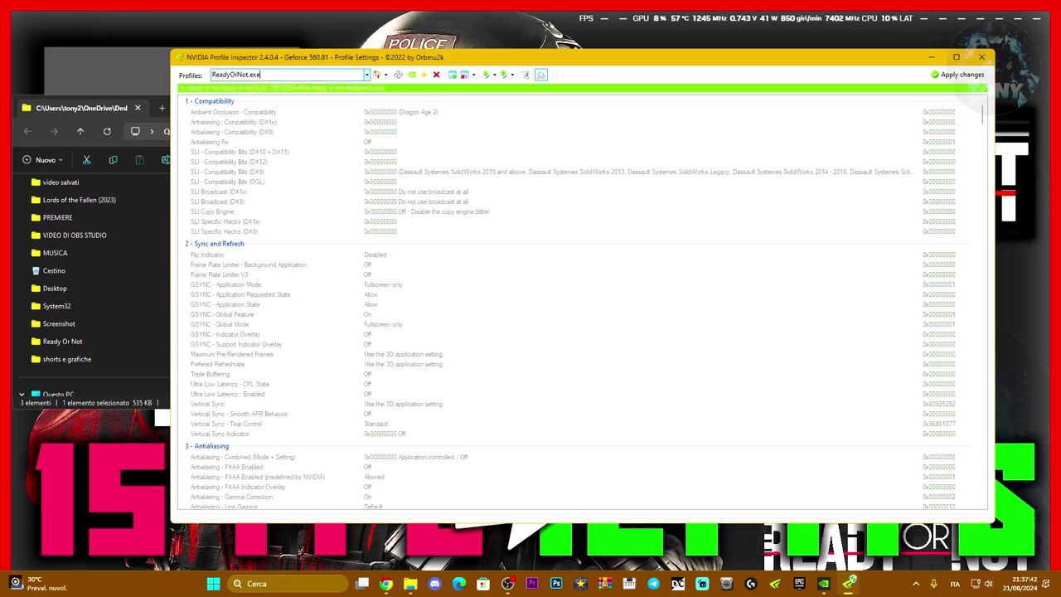
Set Antialiasing - Transparency Supersampling to 0x00000008 AA_MODE_REPLAY_MODE_ALL.
scroll(450, 238, down, 8)
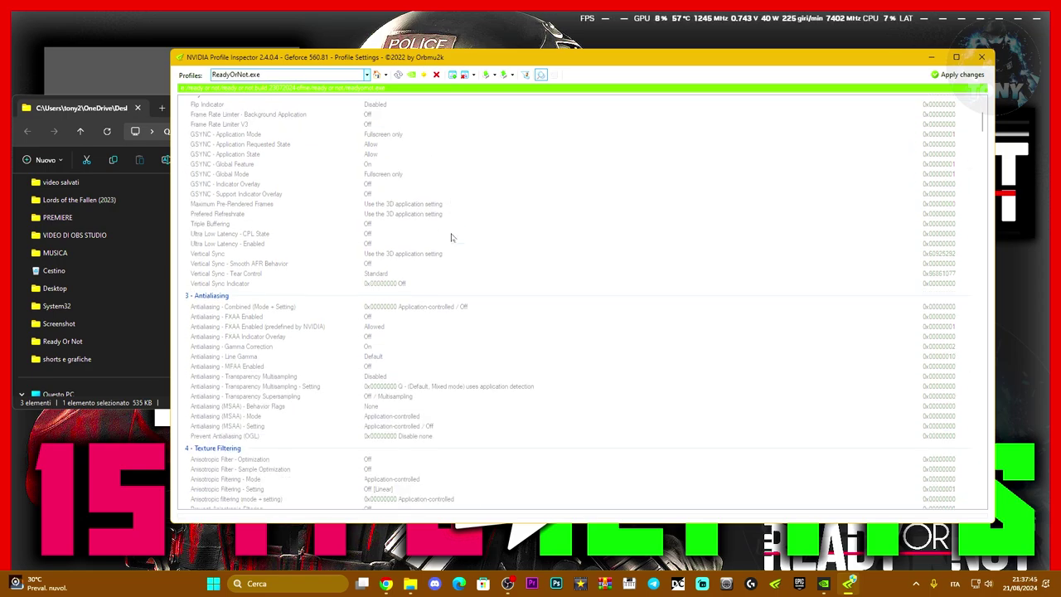
click(292, 320)
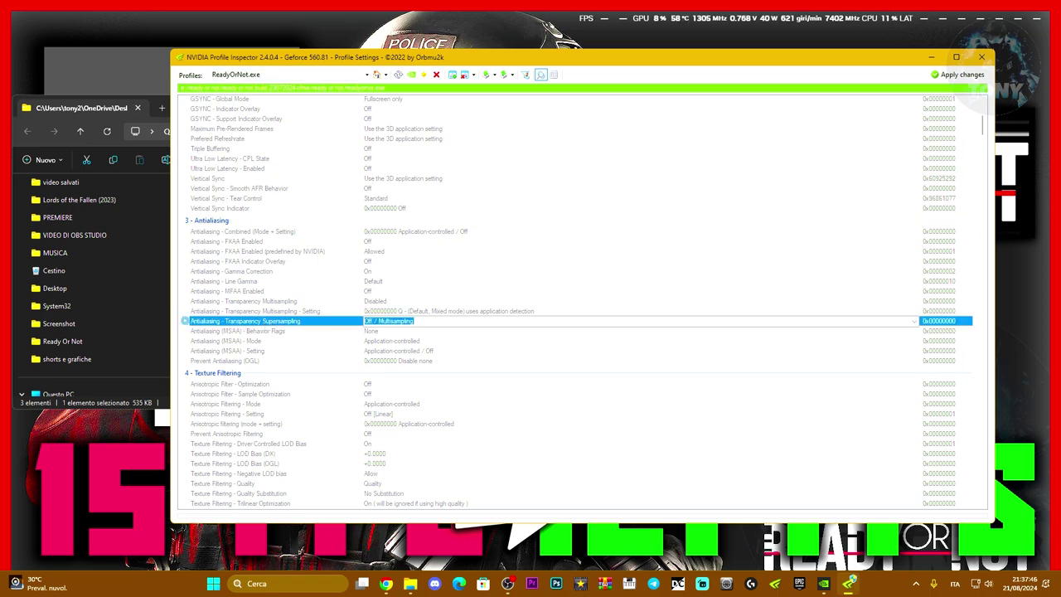
click(914, 321)
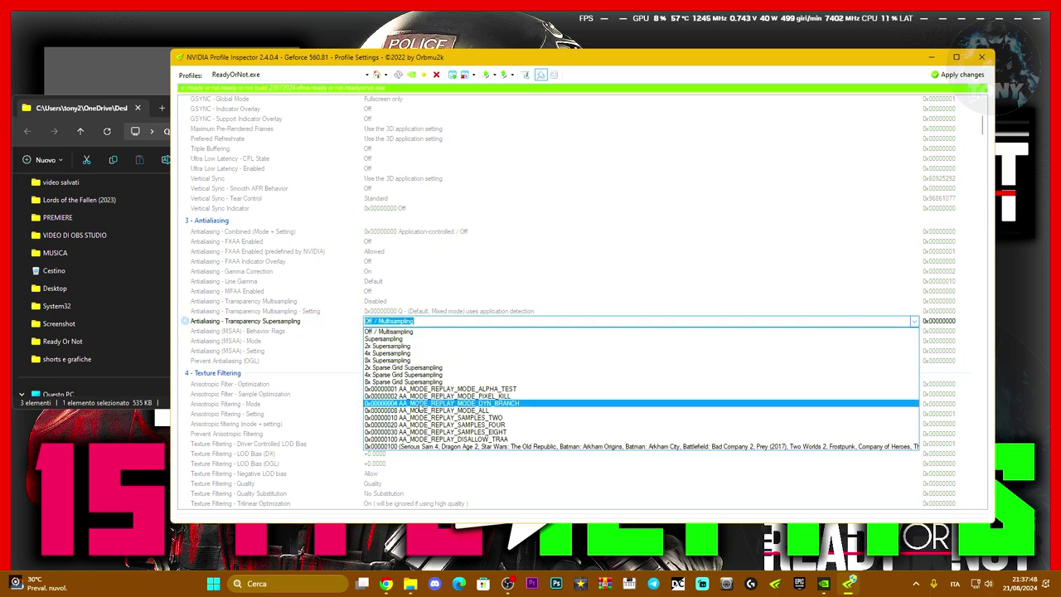
click(398, 411)
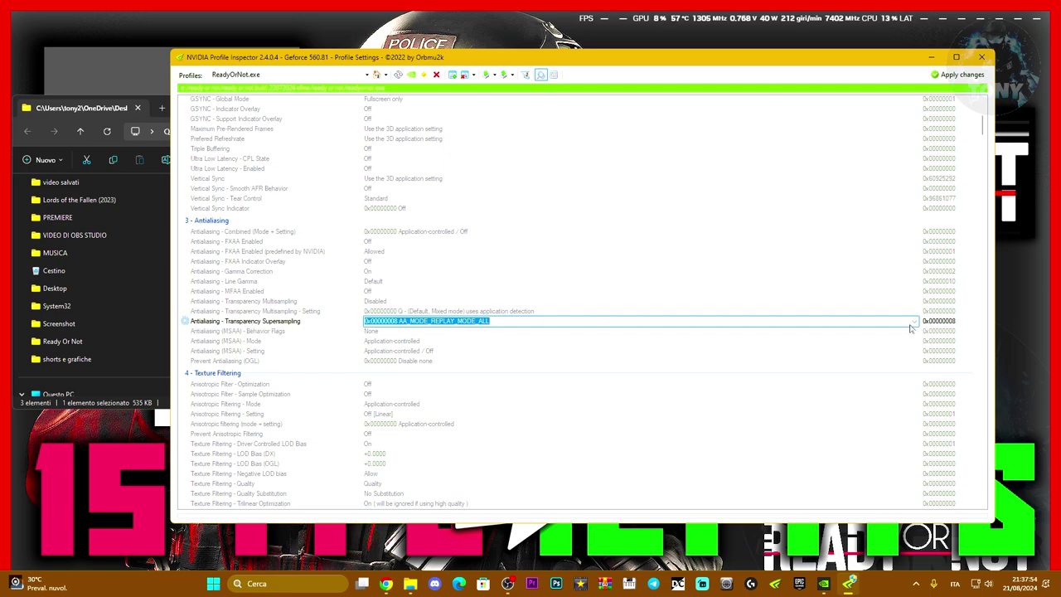
Set Texture Filtering - LOD Bias (DX) to +2.7500.
scroll(644, 382, down, 5)
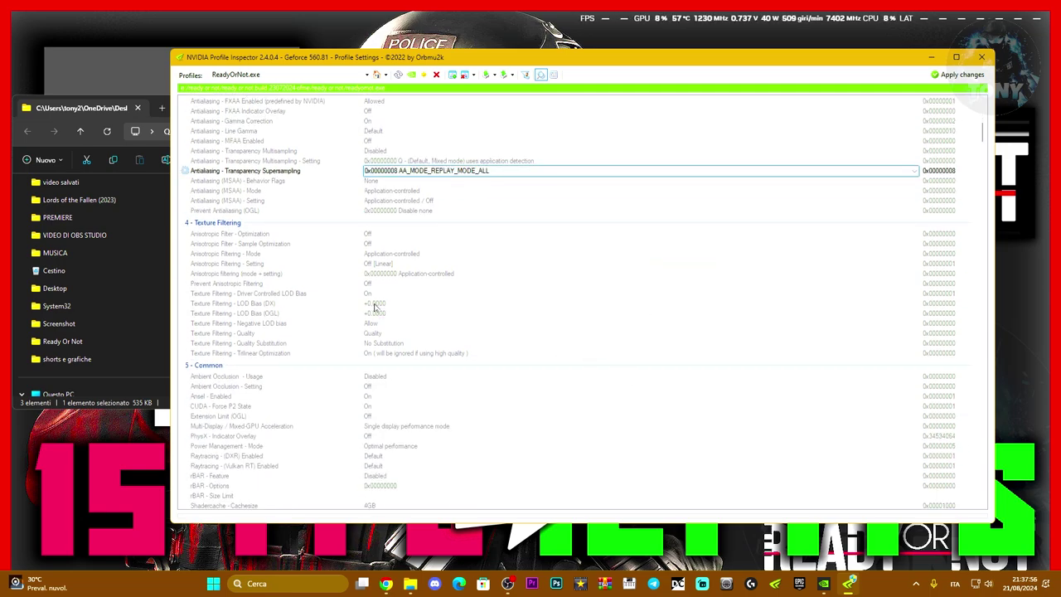
click(374, 304)
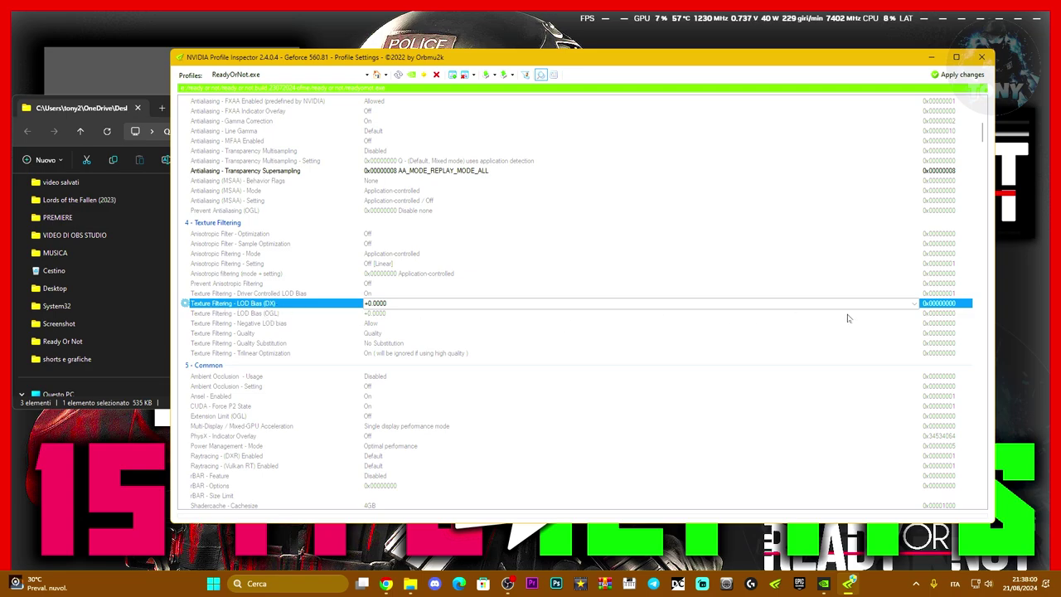
click(914, 303)
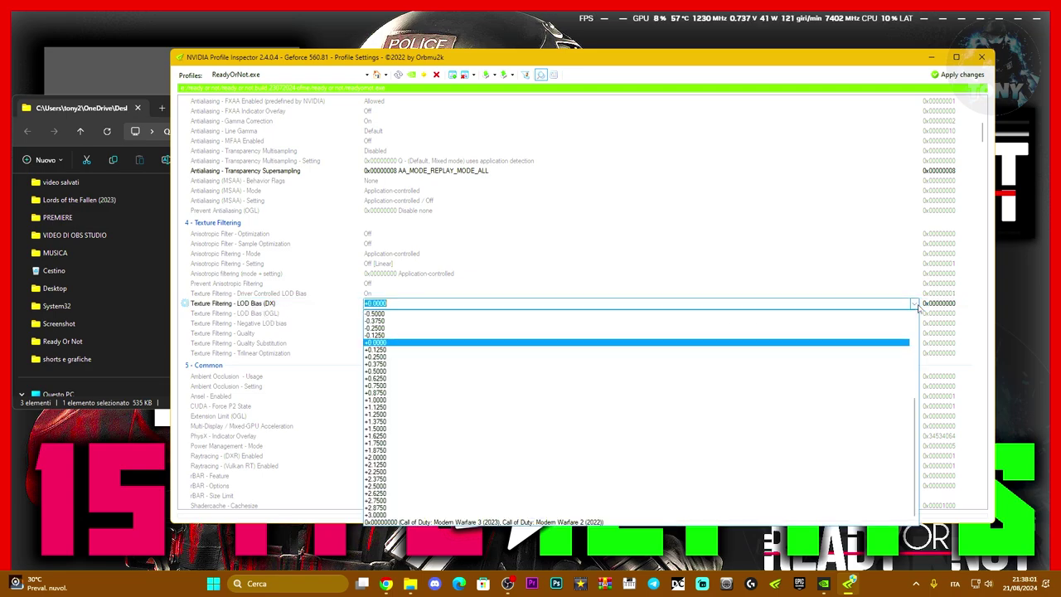
click(382, 503)
Set Texture Filtering - LOD Bias (OGL) to +2.7500.
click(403, 315)
click(913, 314)
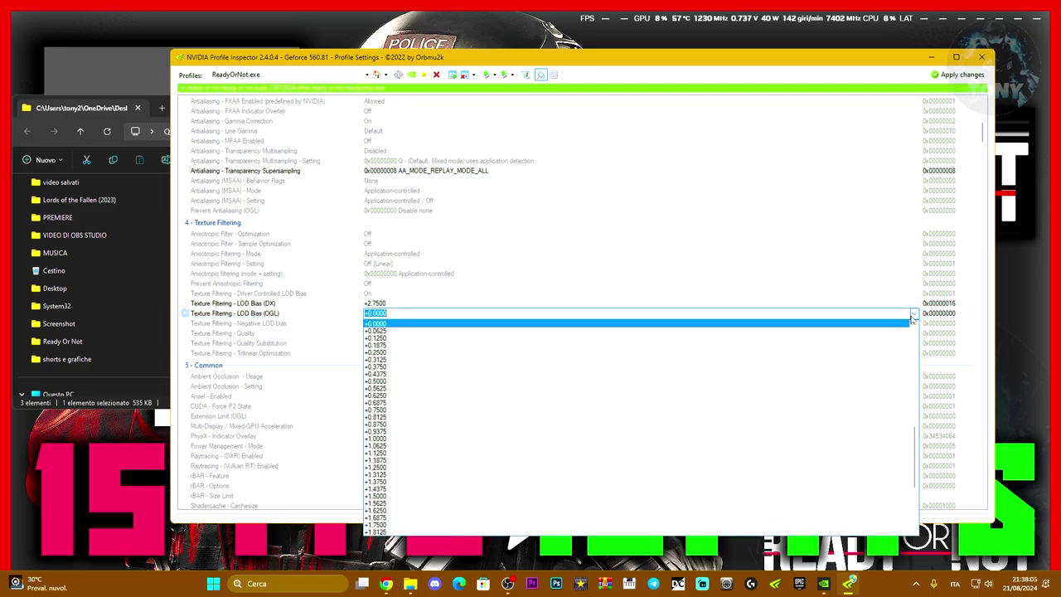
scroll(468, 489, down, 4)
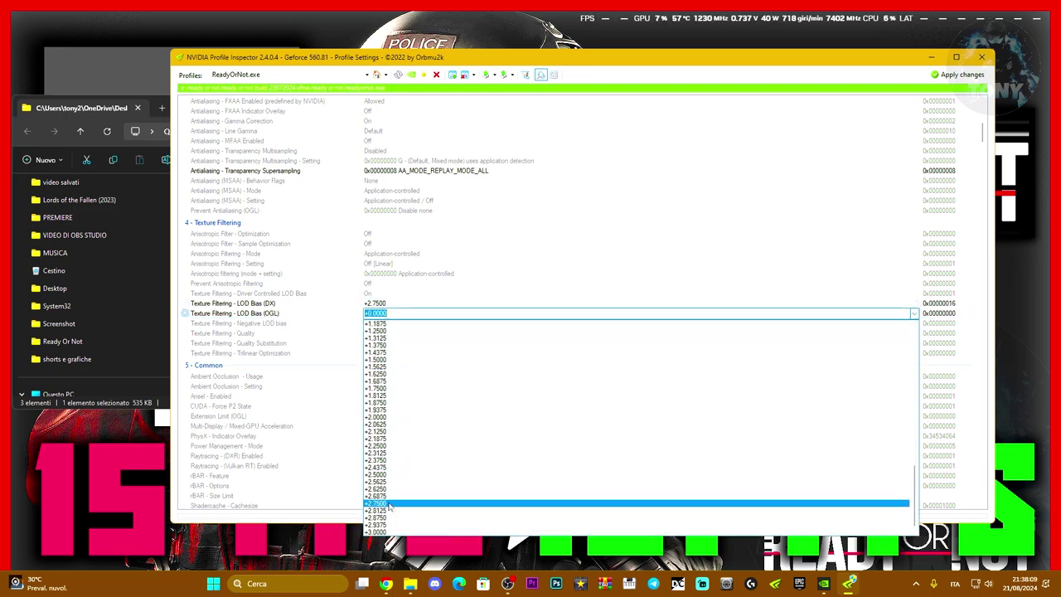
click(465, 503)
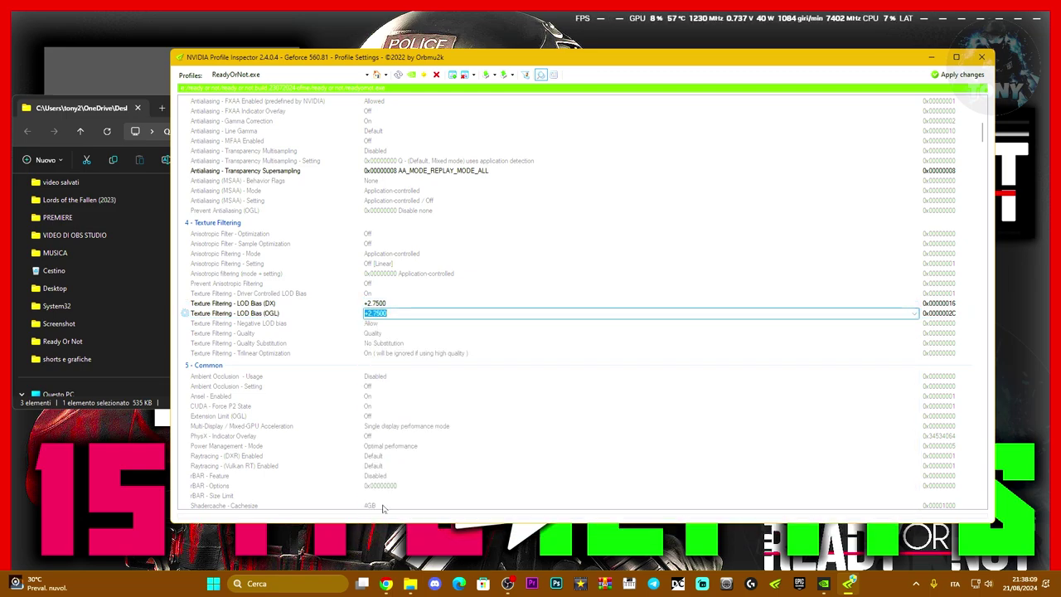
Recheck both LOD Bias settings, apply the ReadyOrNot.exe profile changes, and close NVIDIA Profile Inspector and its folder.
click(381, 304)
click(393, 315)
click(381, 304)
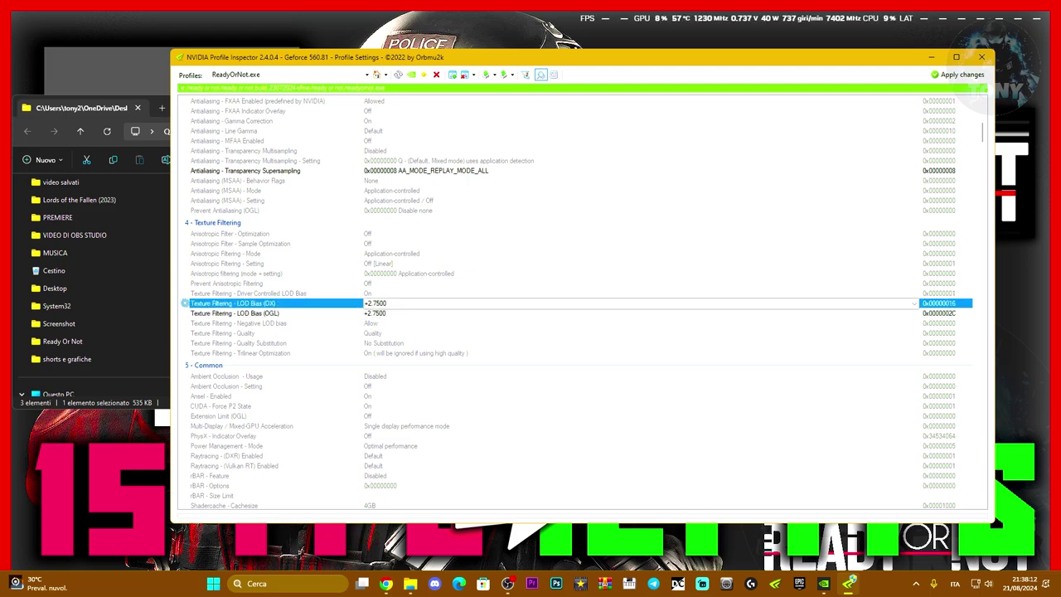
click(954, 76)
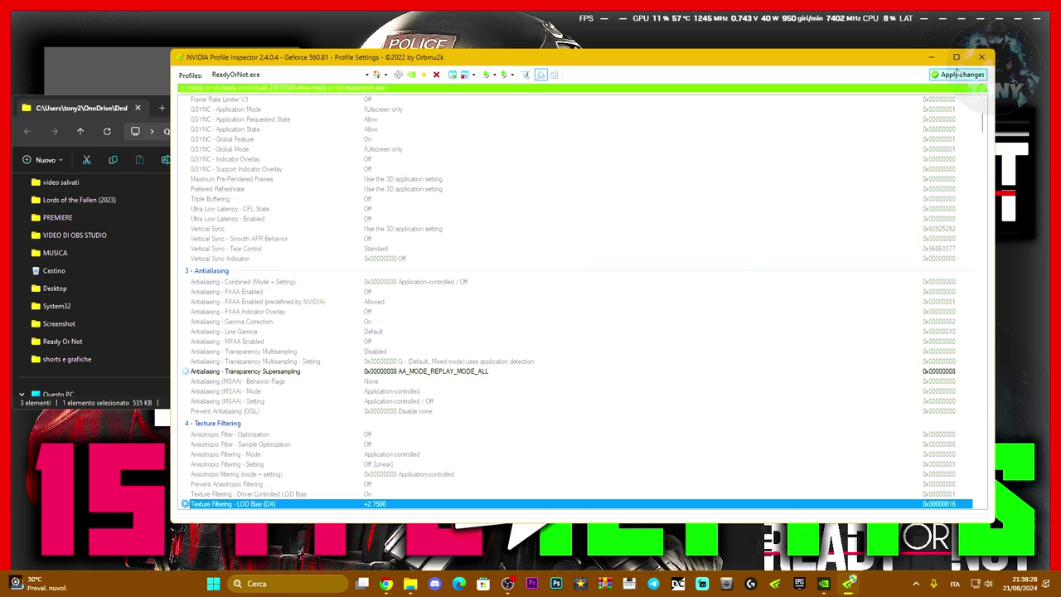
click(984, 57)
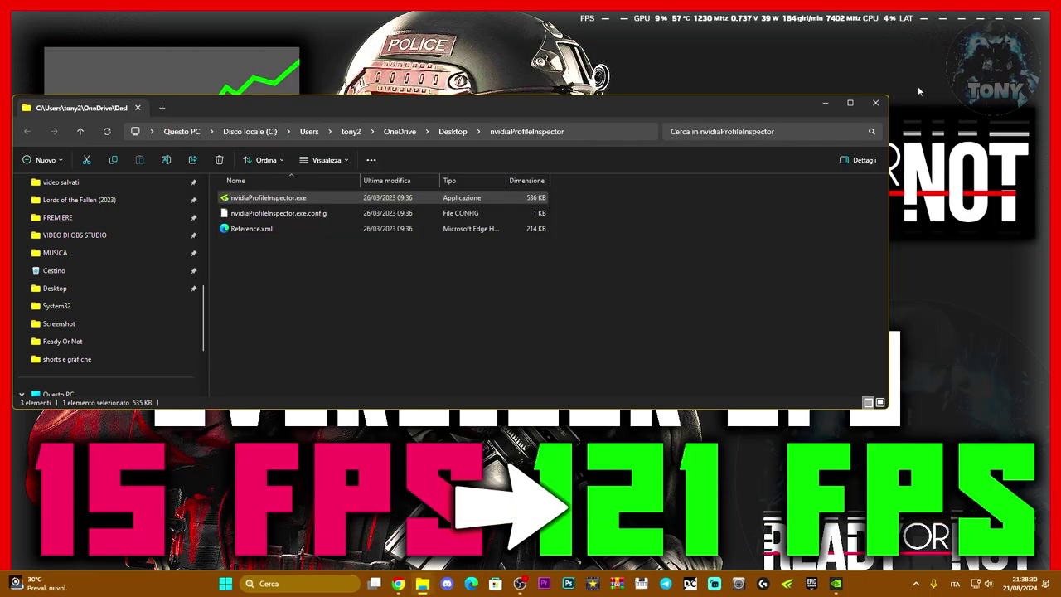
click(877, 105)
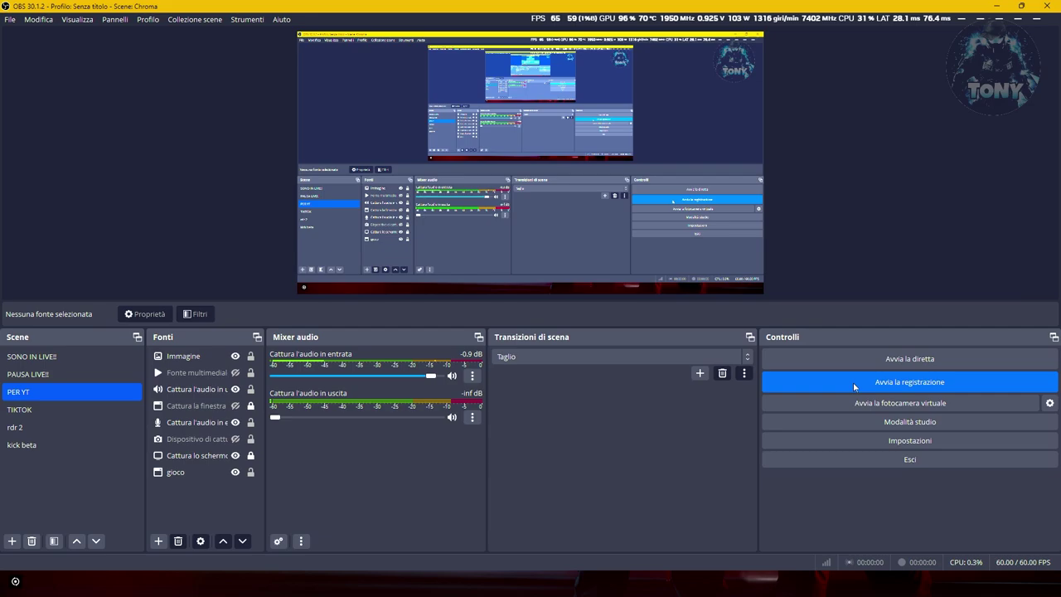
click(853, 382)
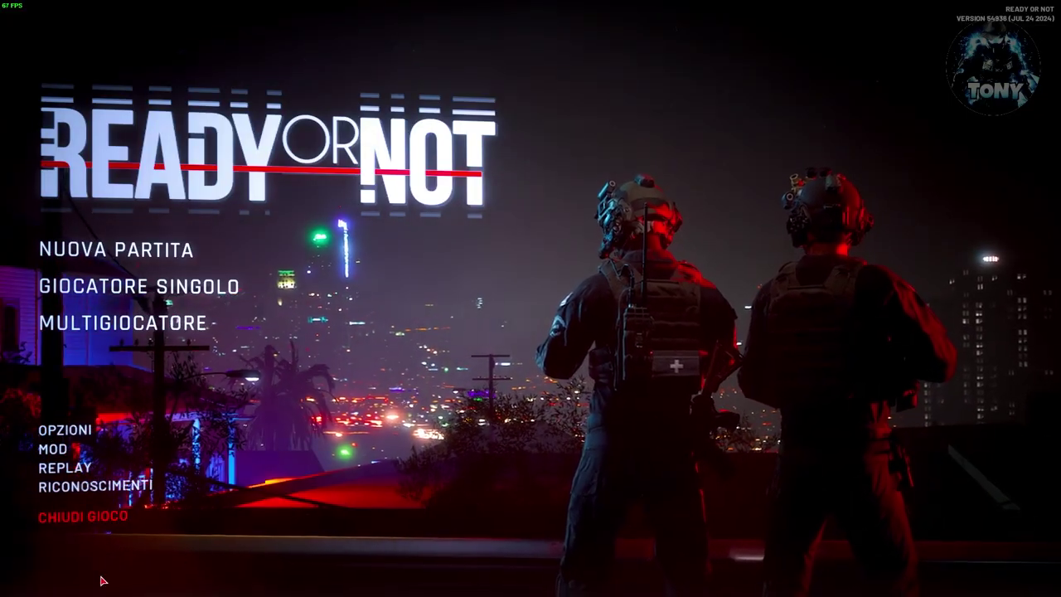
In Ready or Not's audio options, set master volume to 13%, SFX to 15%, UI to 19% and music to 6%, and lower the microphone gain.
click(65, 429)
click(160, 64)
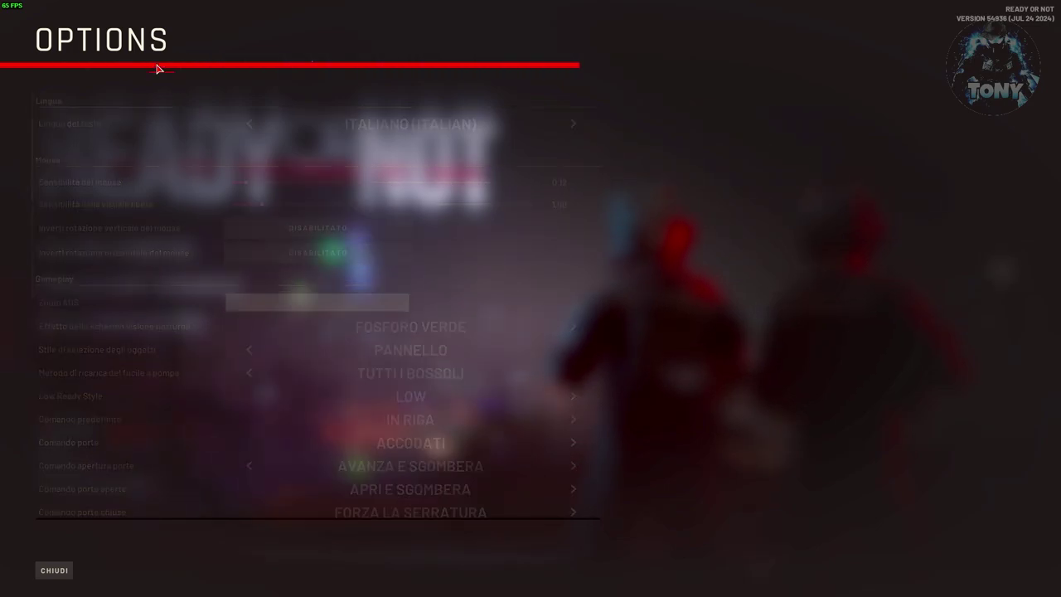
drag(422, 122, 274, 123)
drag(356, 146, 282, 156)
drag(528, 168, 254, 190)
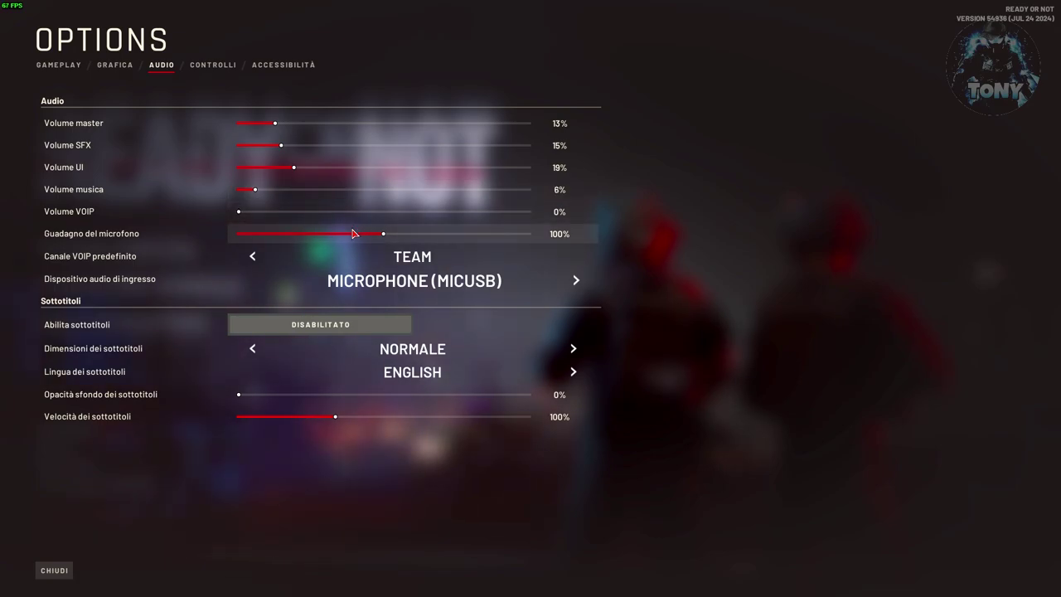
drag(368, 238, 256, 244)
click(55, 570)
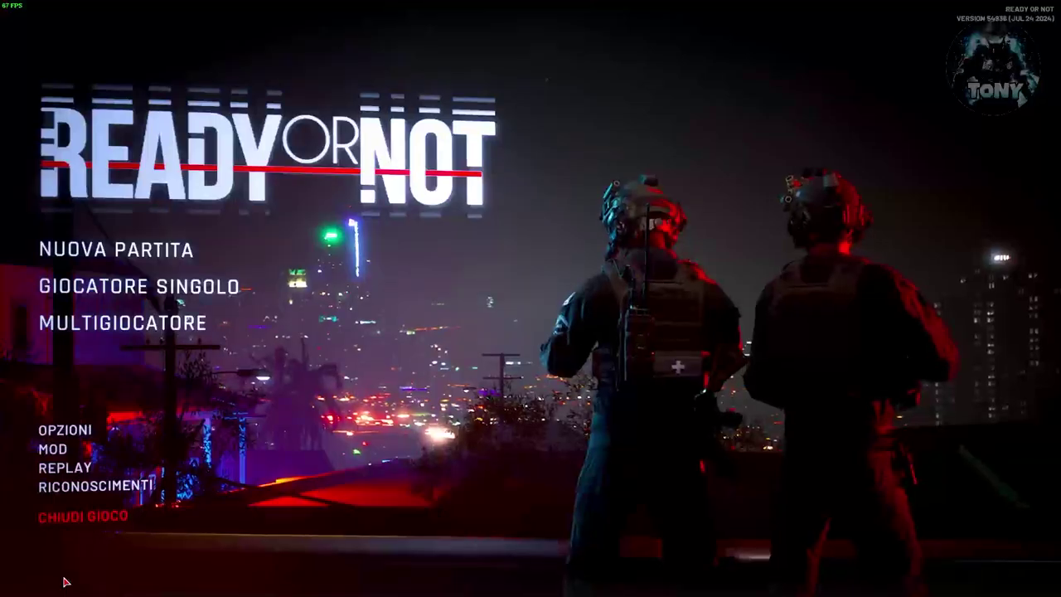
In the game's advanced graphics options, set texture quality to Media and shadow, post-processing and VFX quality to Basse.
click(58, 430)
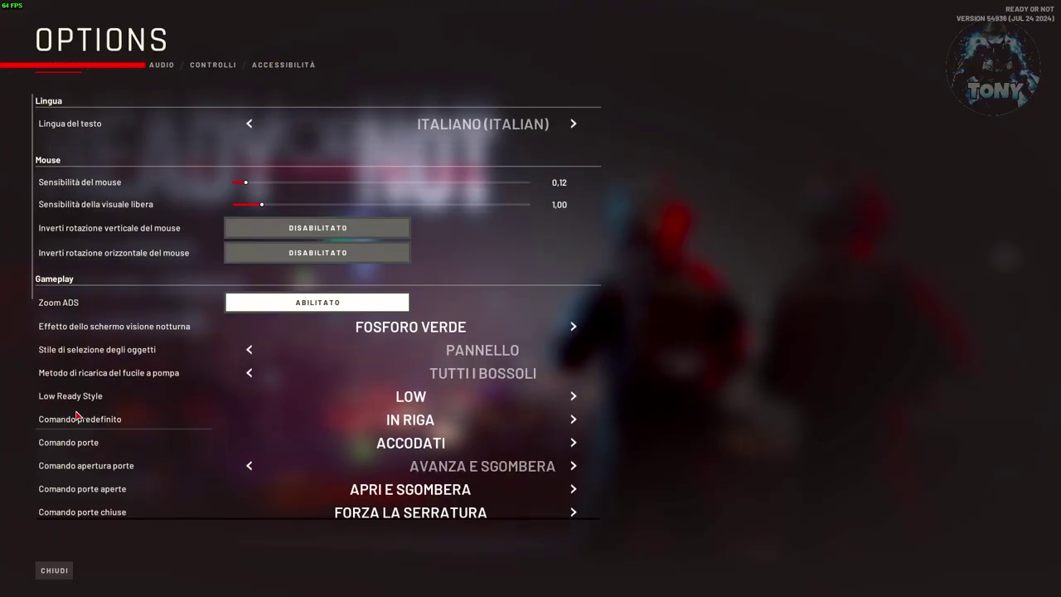
click(126, 66)
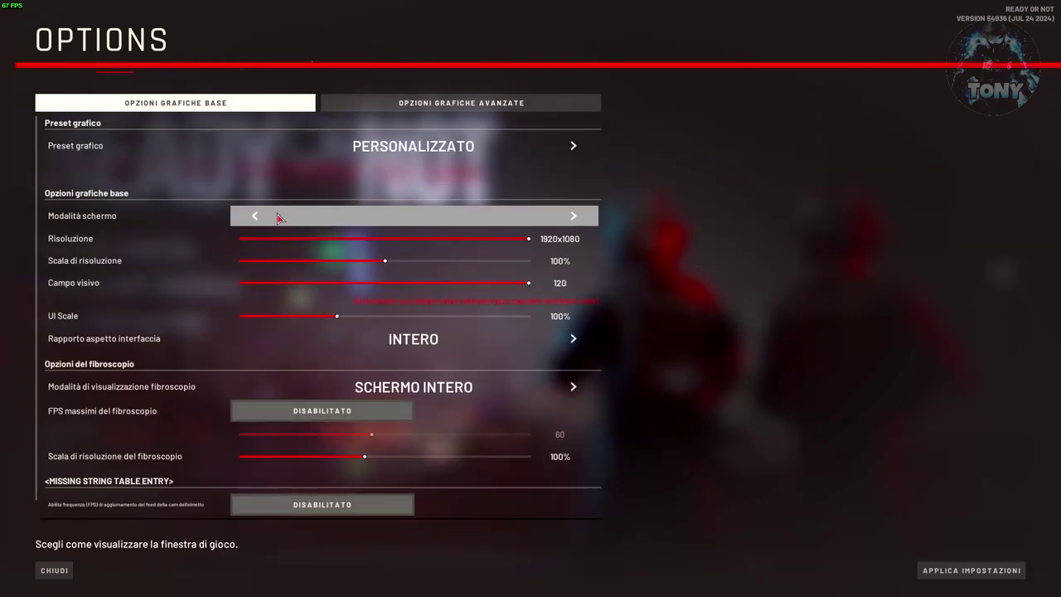
scroll(591, 366, down, 1)
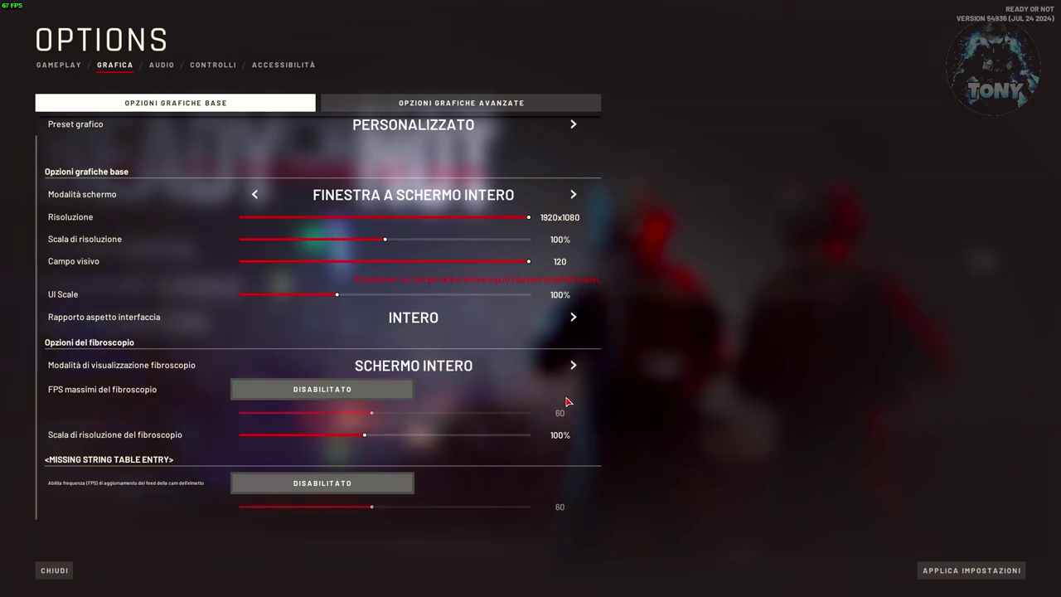
click(428, 112)
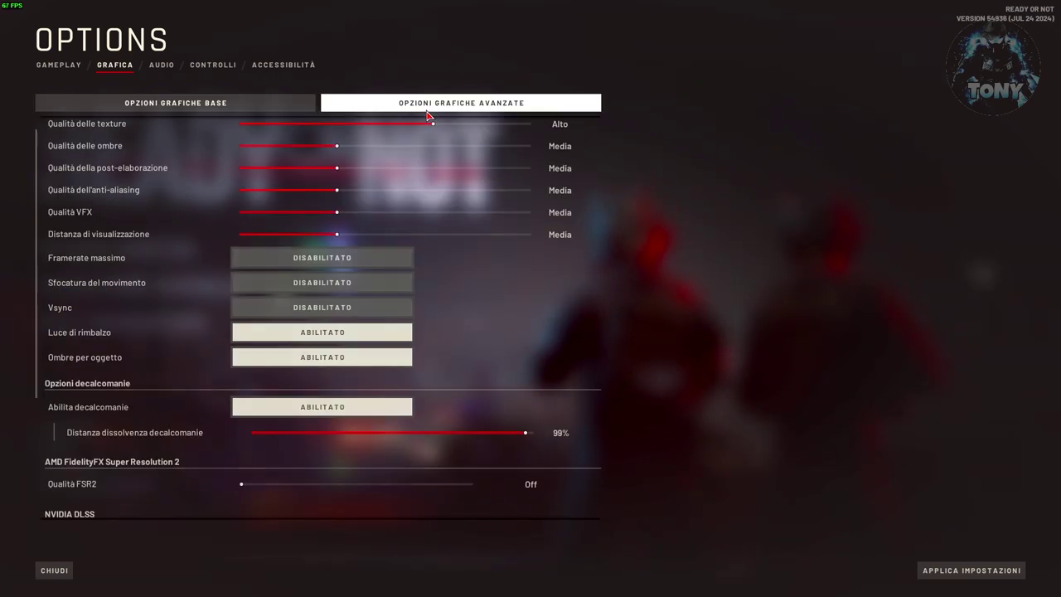
click(333, 124)
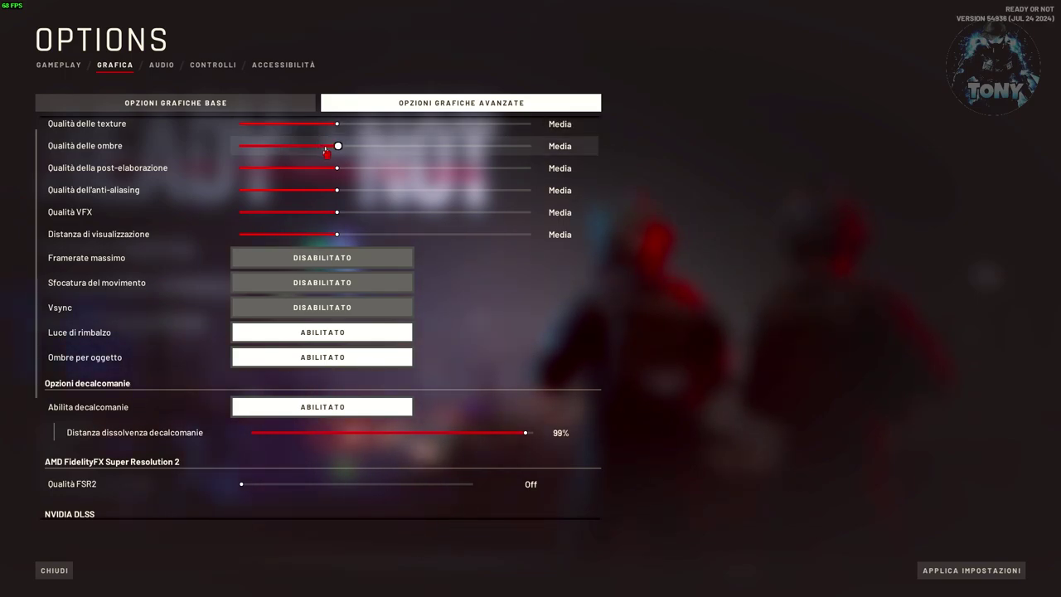
click(241, 146)
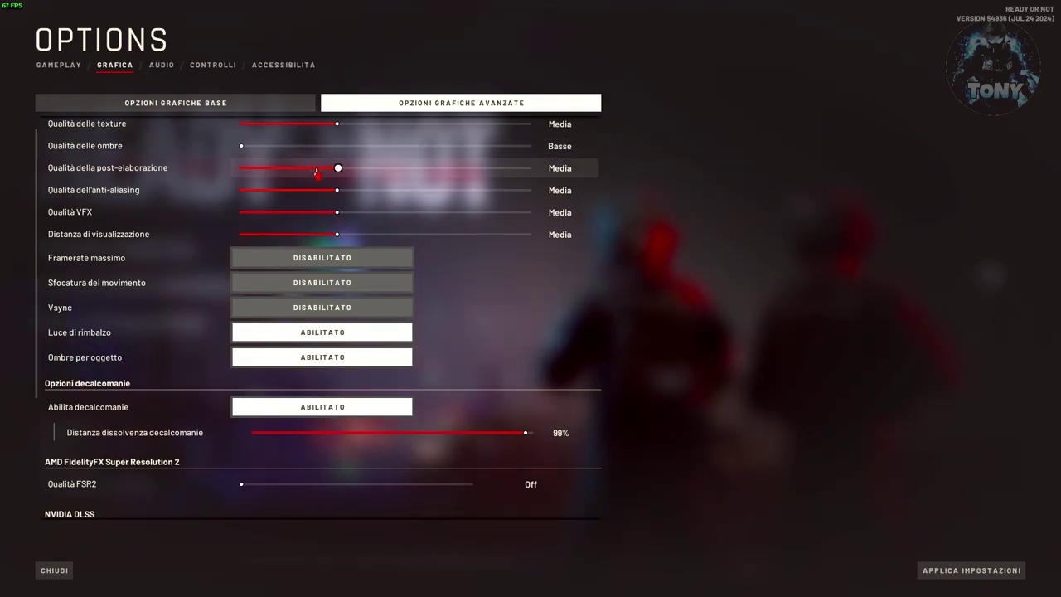
click(241, 168)
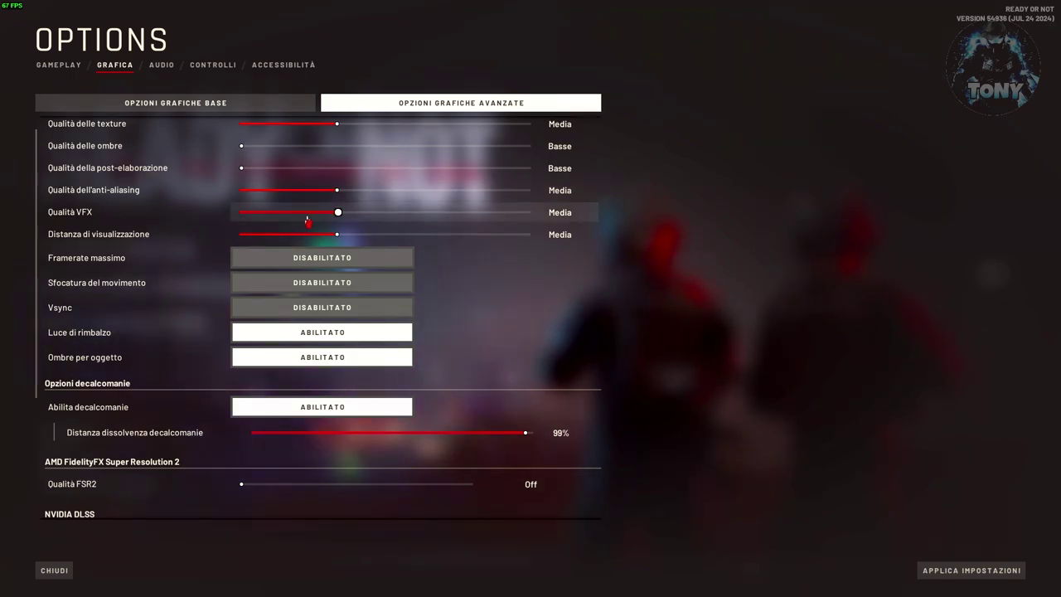
drag(309, 213, 211, 230)
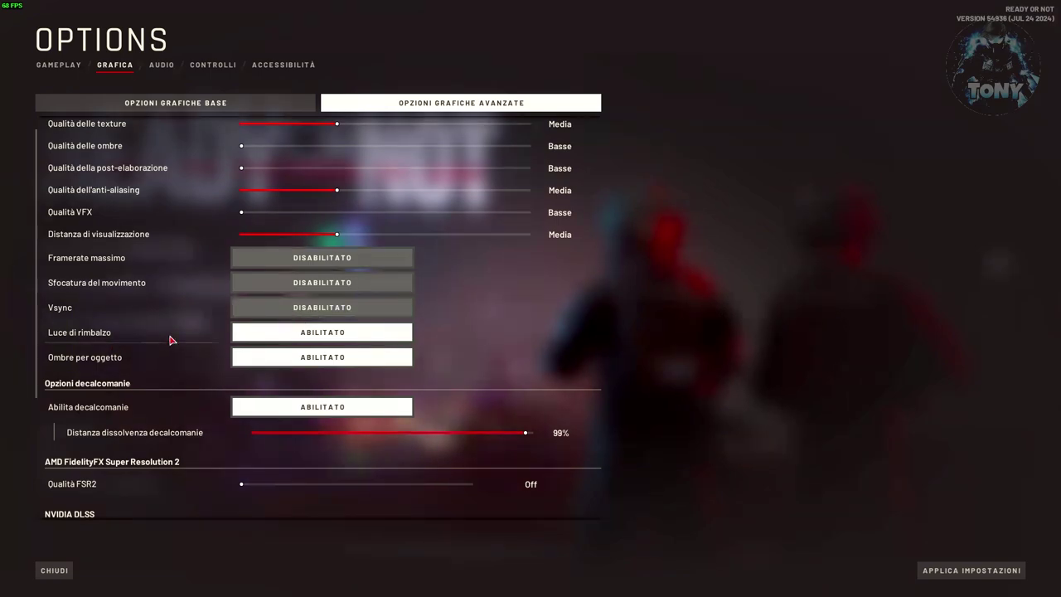
Disable Luce di rimbalzo and Ombre per oggetto, and set the AMD FSR2 quality to Prestazioni ultra.
click(322, 332)
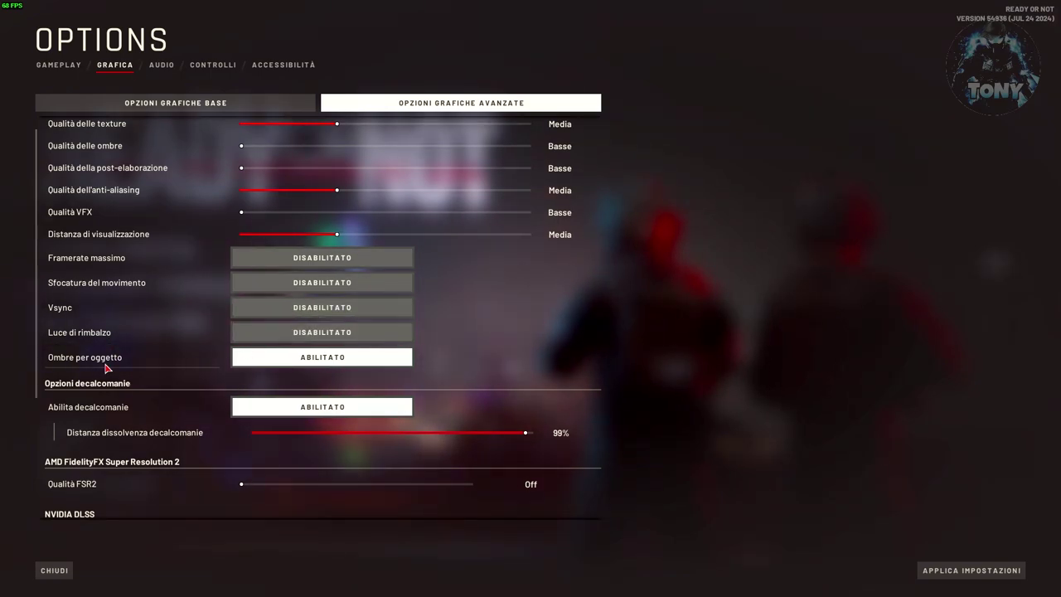
click(279, 359)
scroll(218, 421, down, 5)
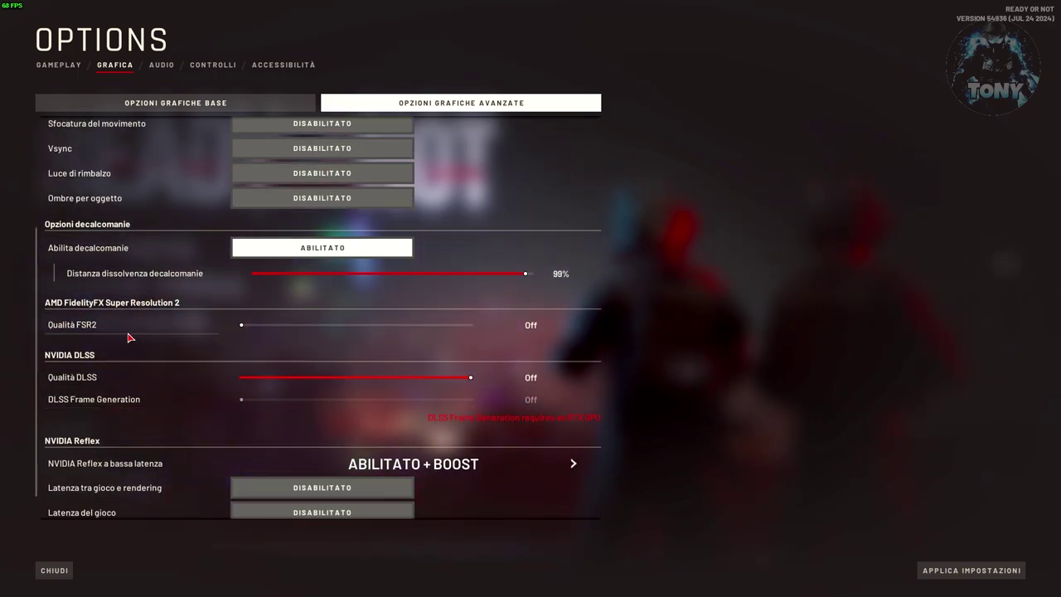
drag(245, 329, 537, 316)
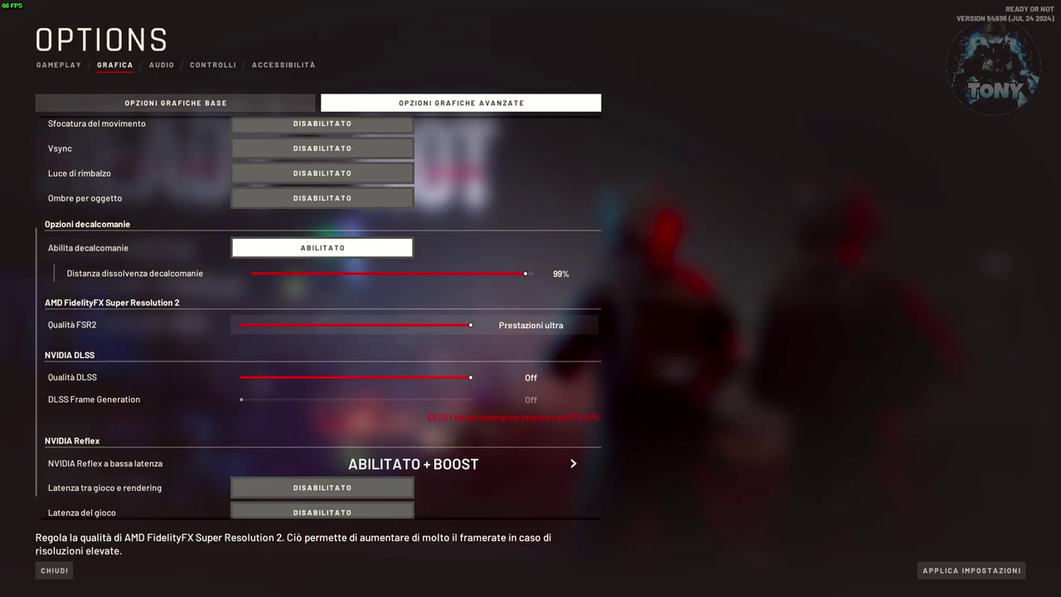